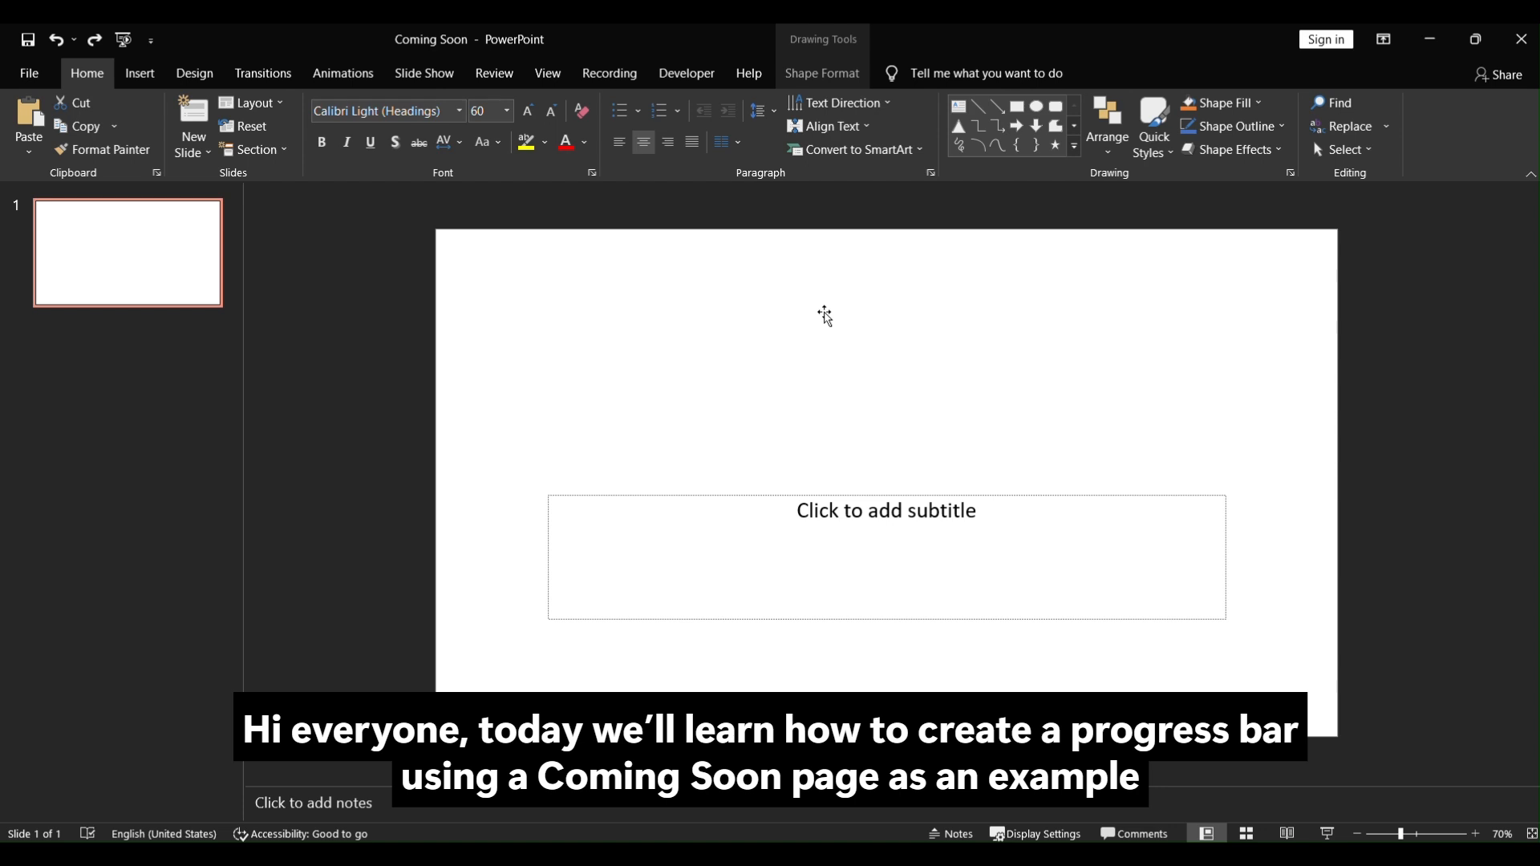
Step: Delete the title and subtitle placeholders from the slide
key(Delete)
click(859, 503)
key(Delete)
Step: Set the slide background to a solid fill with custom hex colour #1B181F
right_click(811, 407)
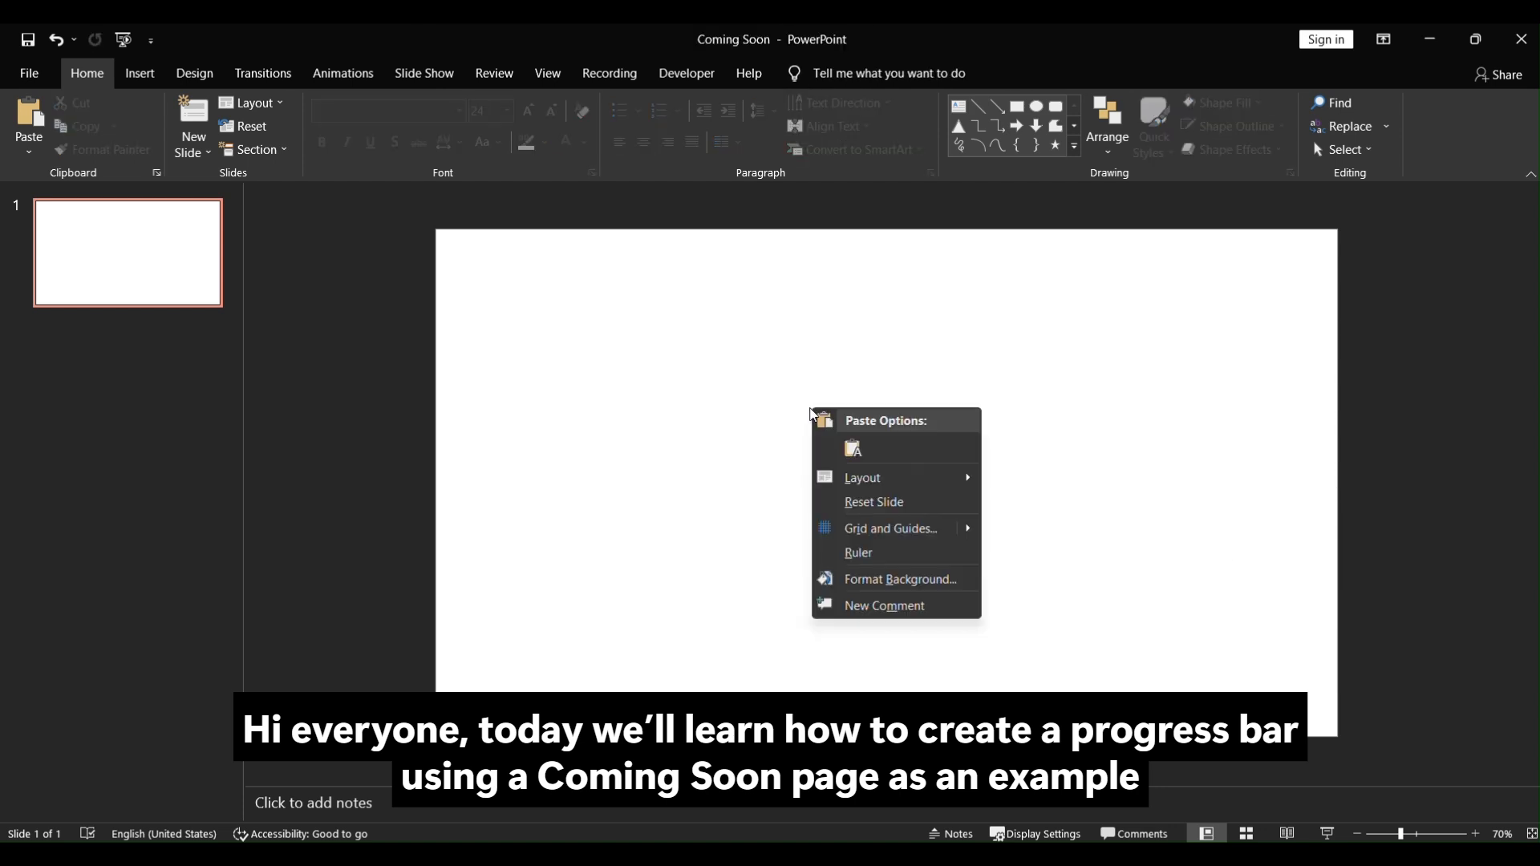
click(933, 581)
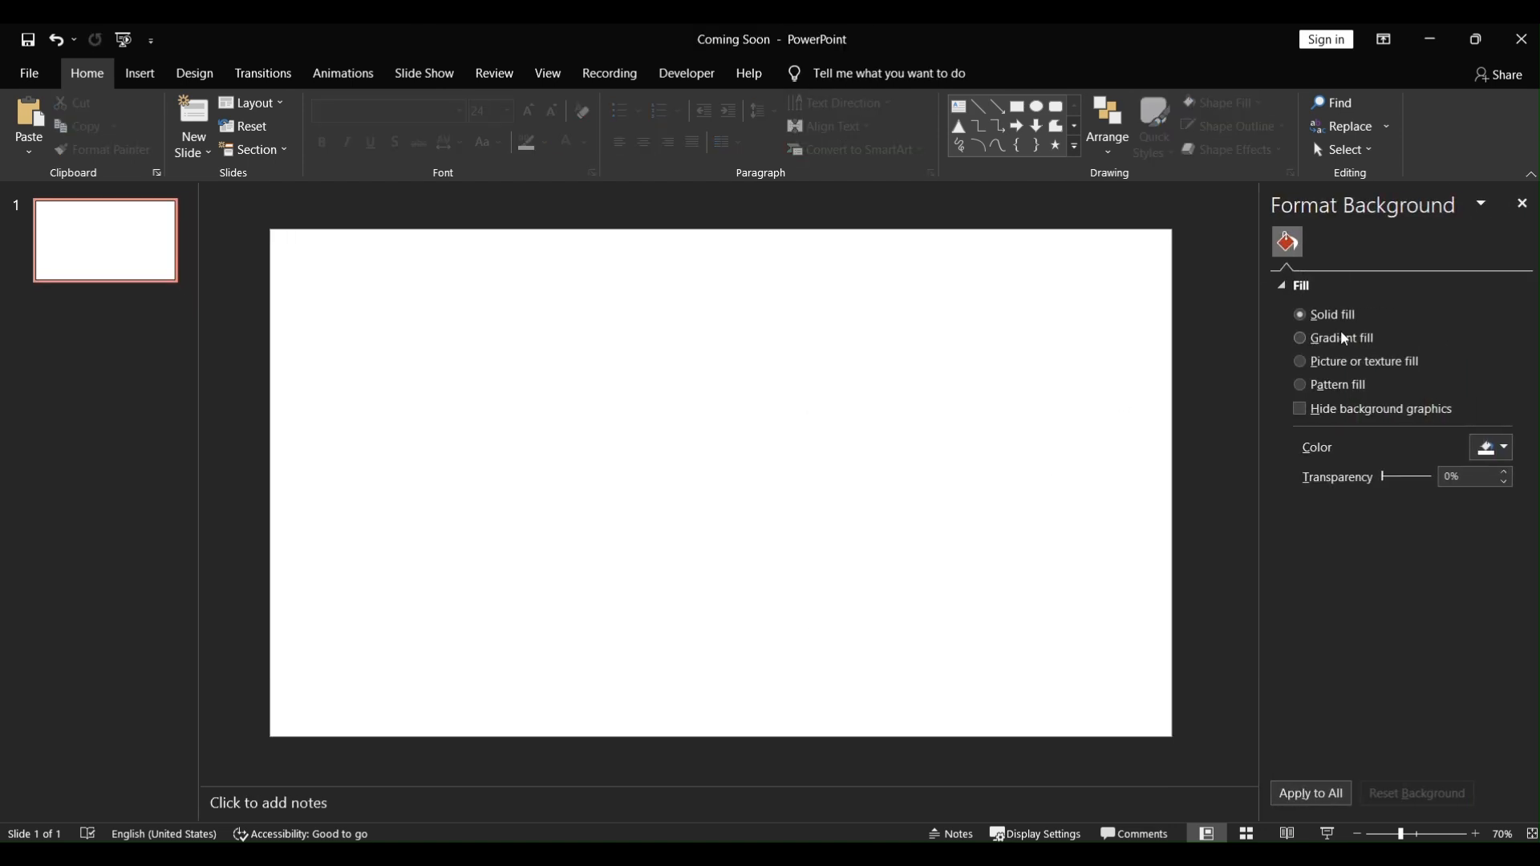
click(1501, 460)
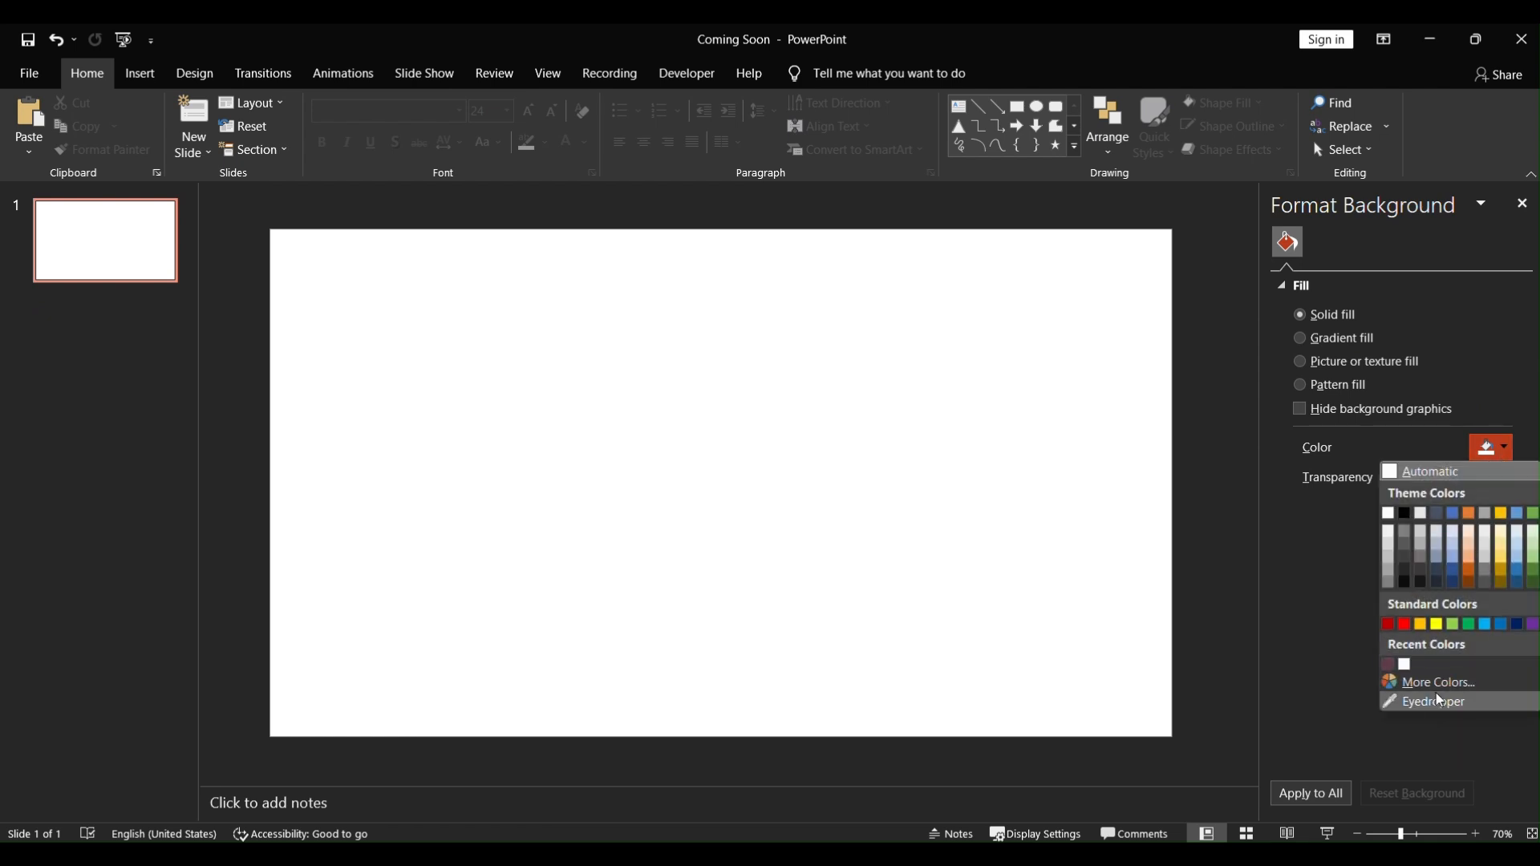
click(1431, 682)
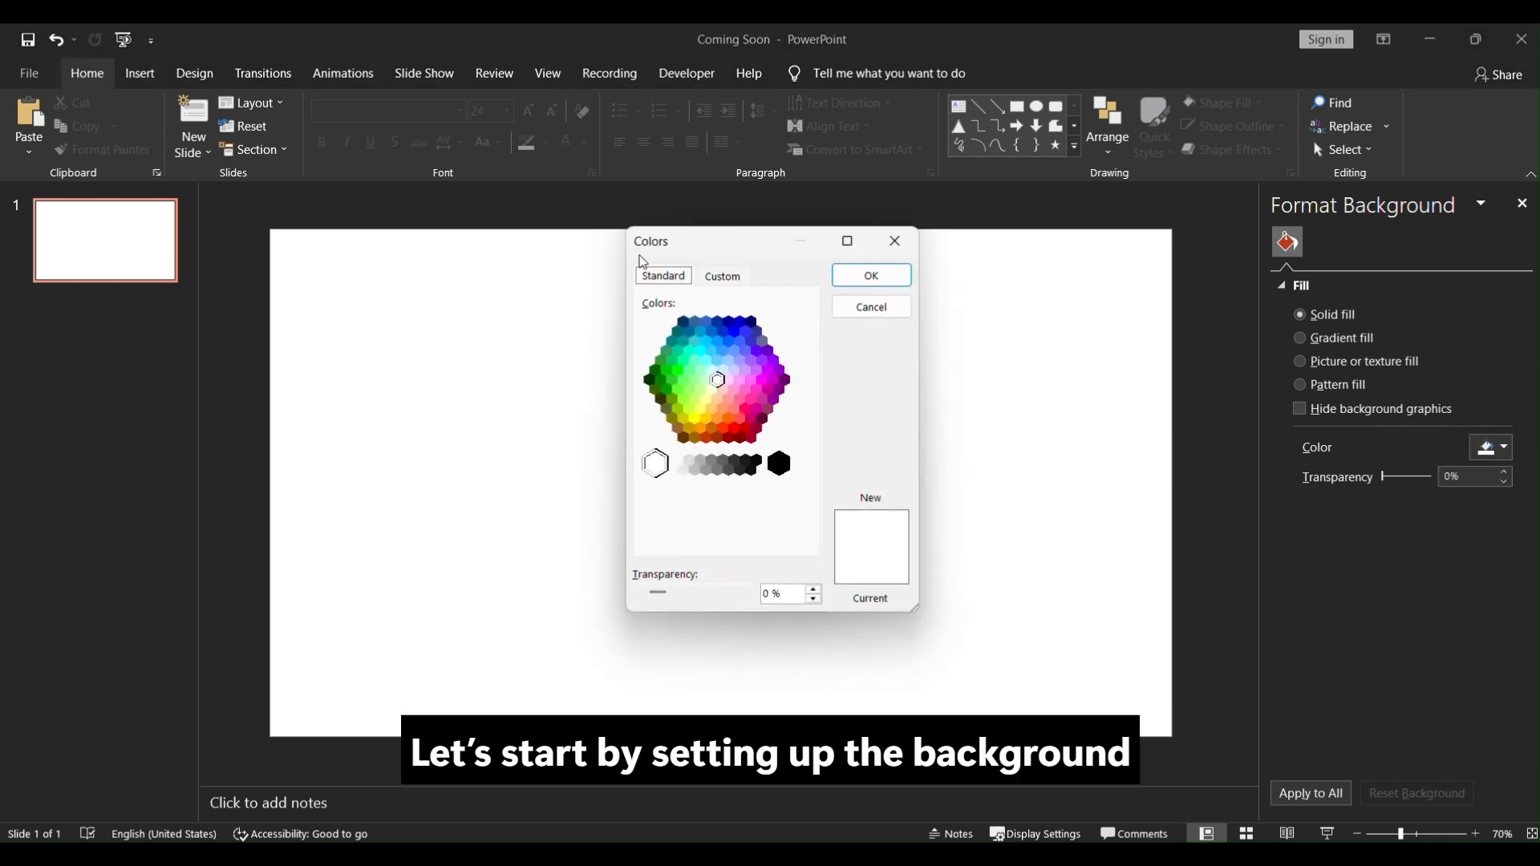
click(724, 278)
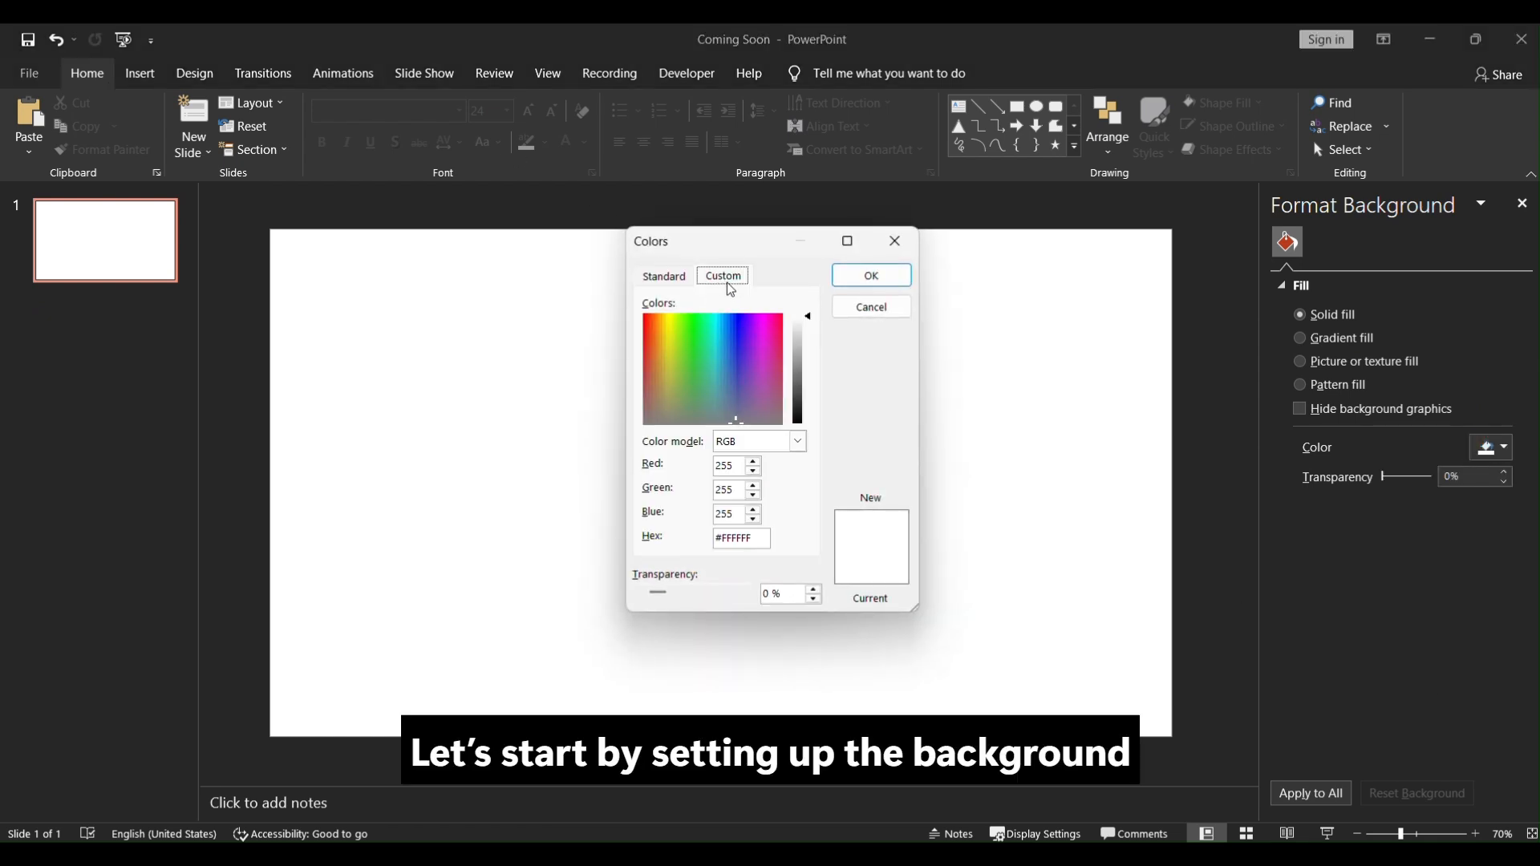
double_click(757, 536)
text(#1B181F)
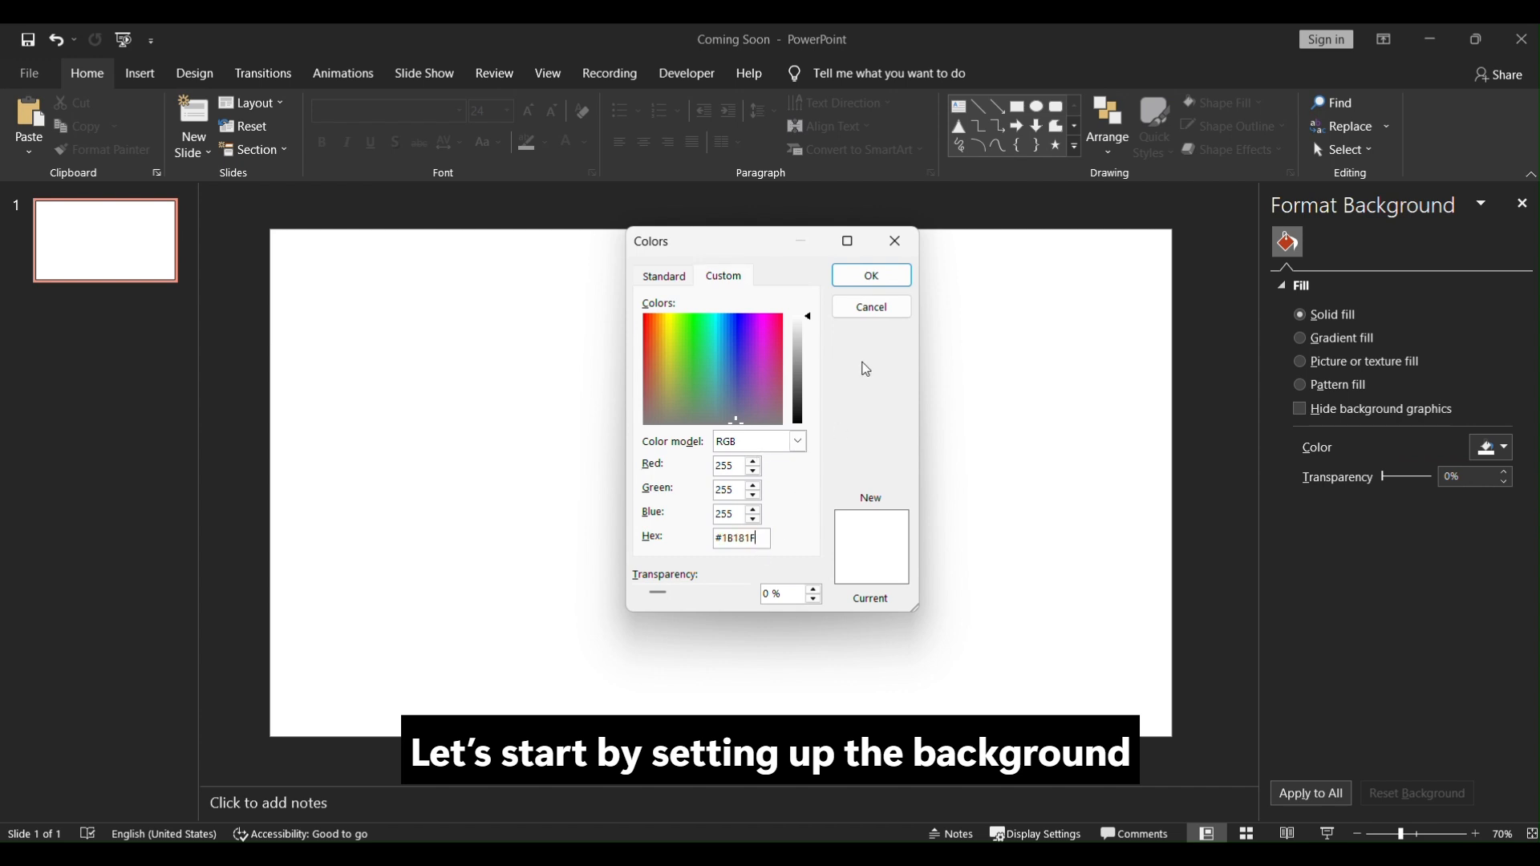
click(872, 276)
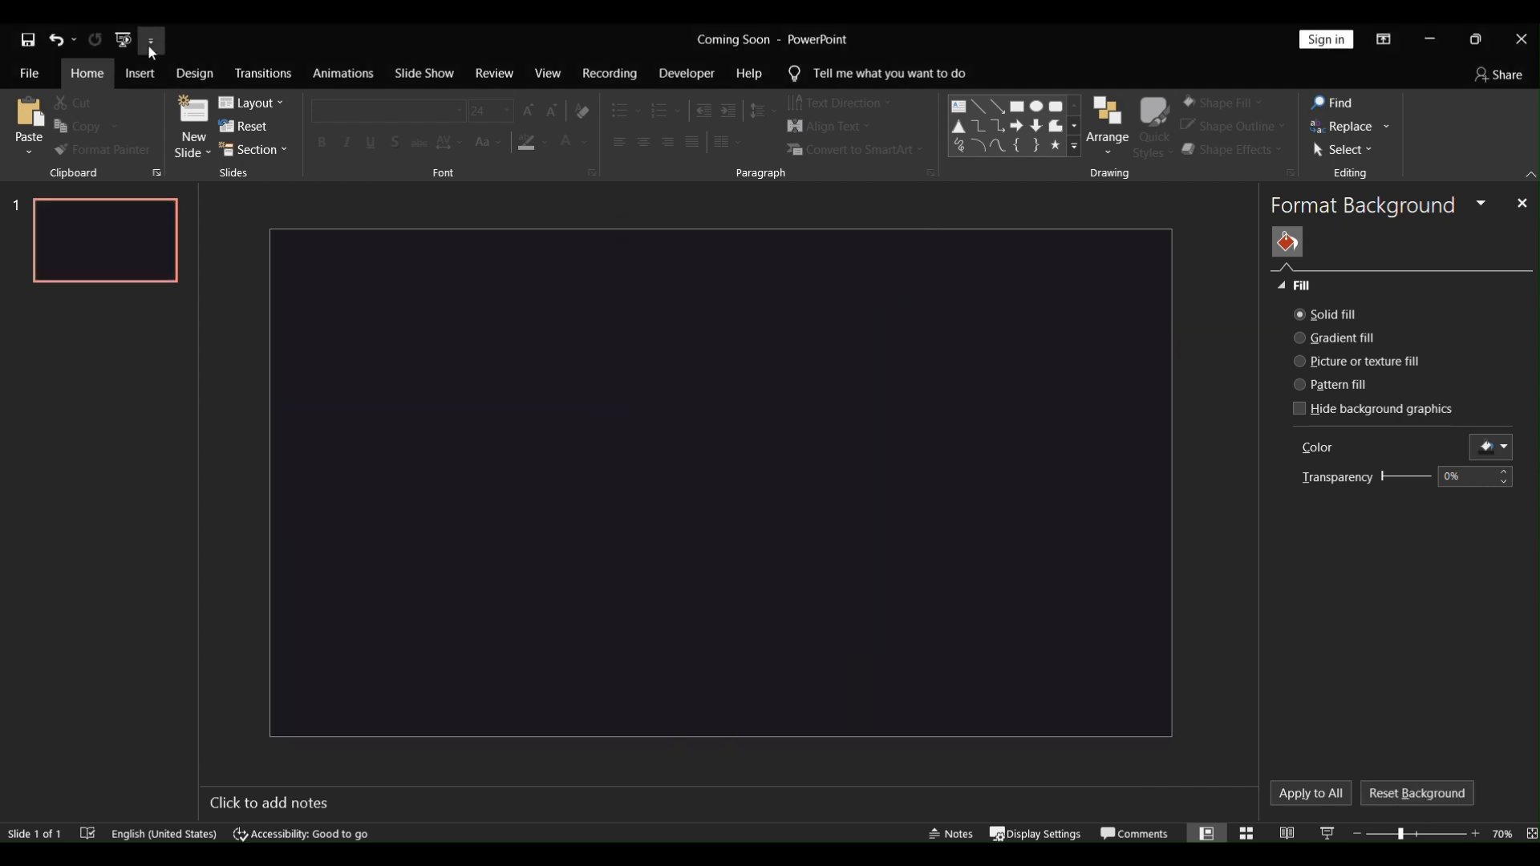
Step: Insert a circle about 4.24 inches across in the middle of the slide
click(140, 75)
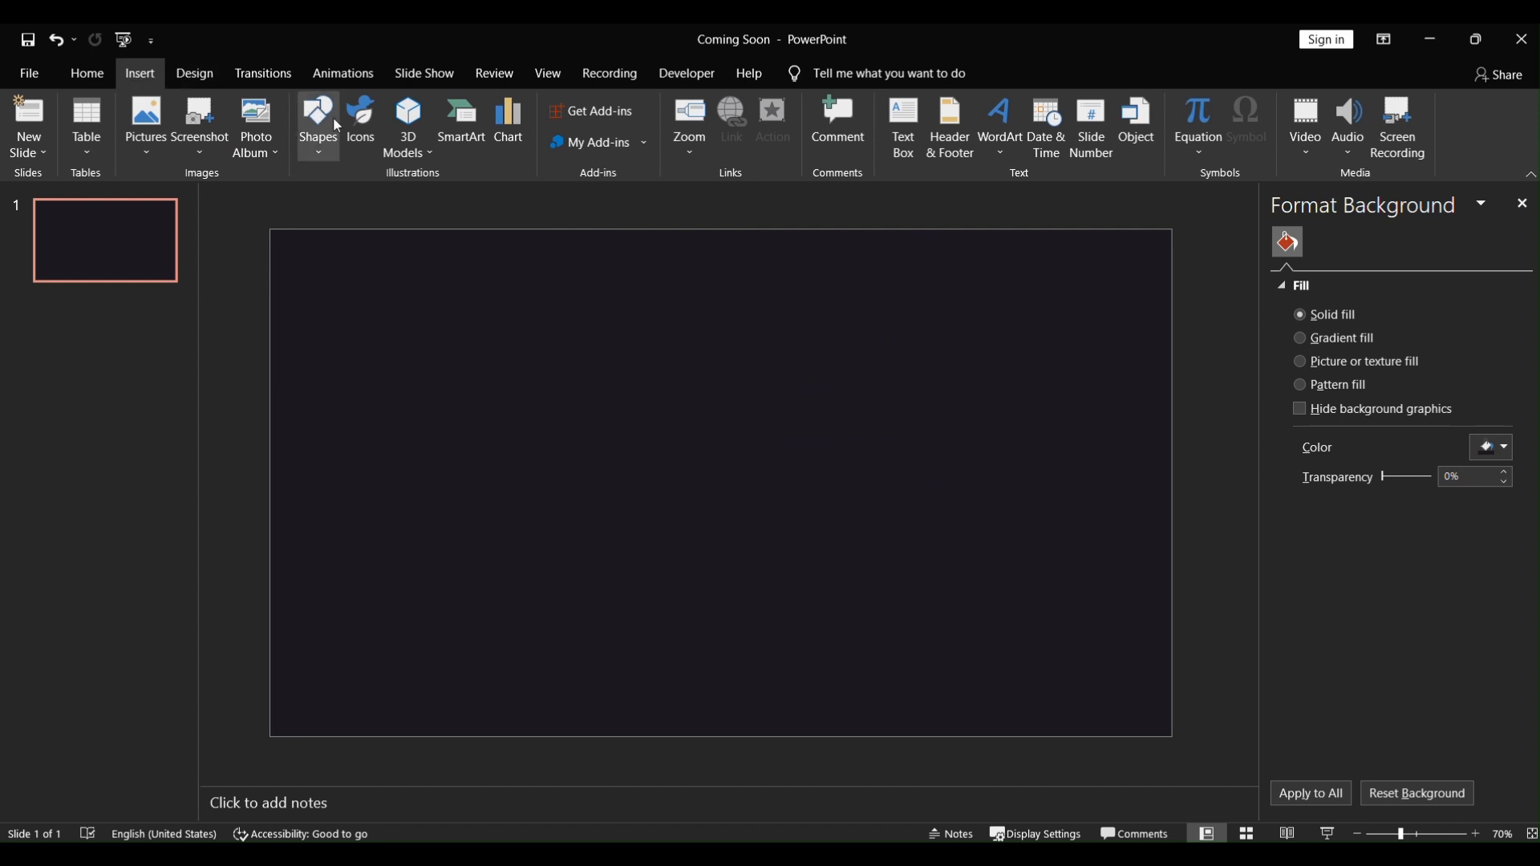
click(324, 148)
click(387, 196)
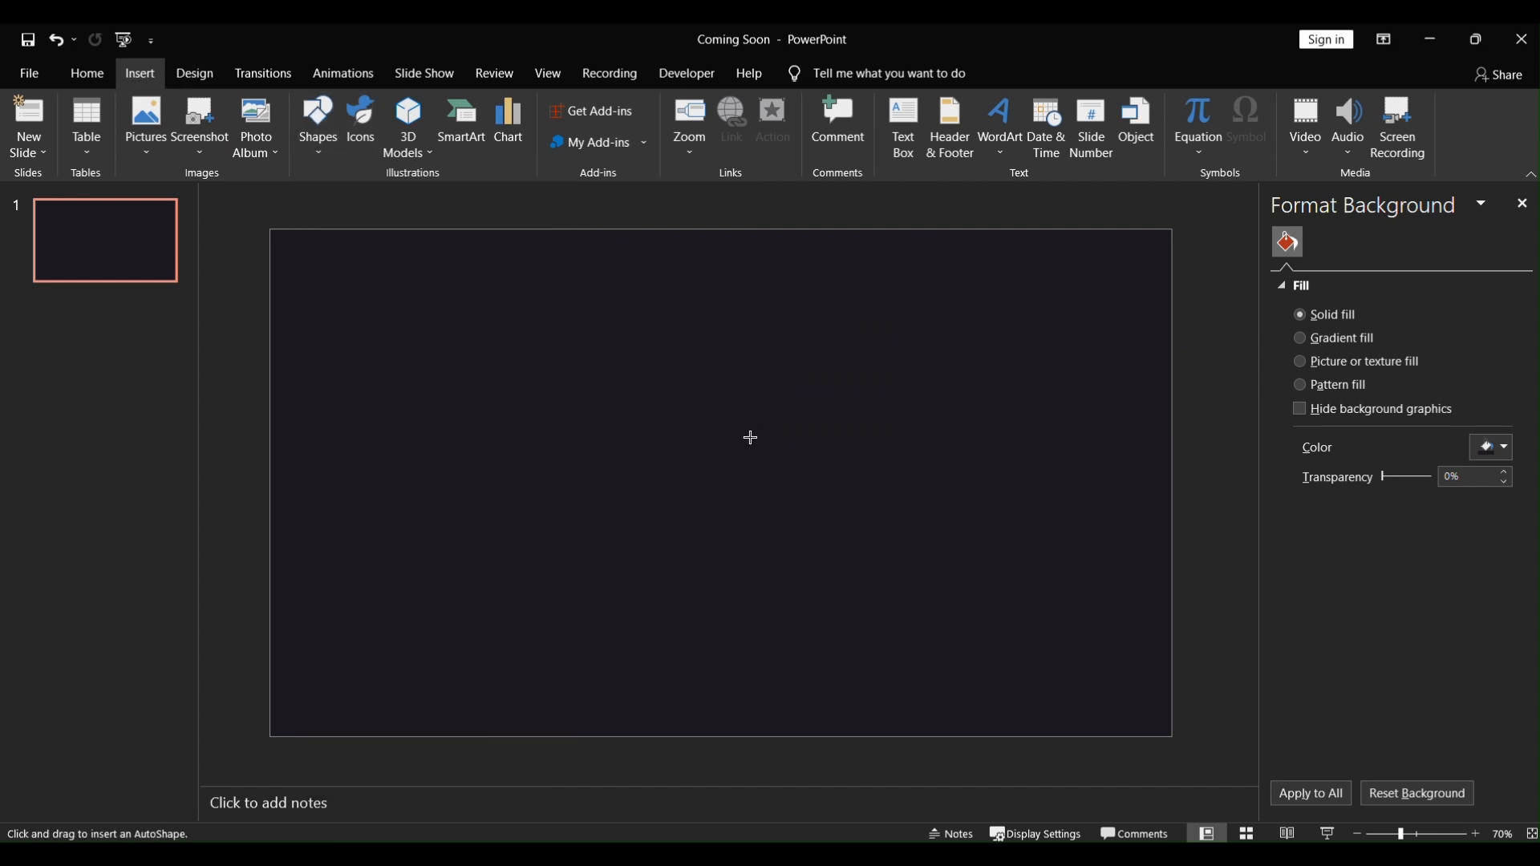
drag(630, 356, 917, 567)
drag(829, 499, 782, 476)
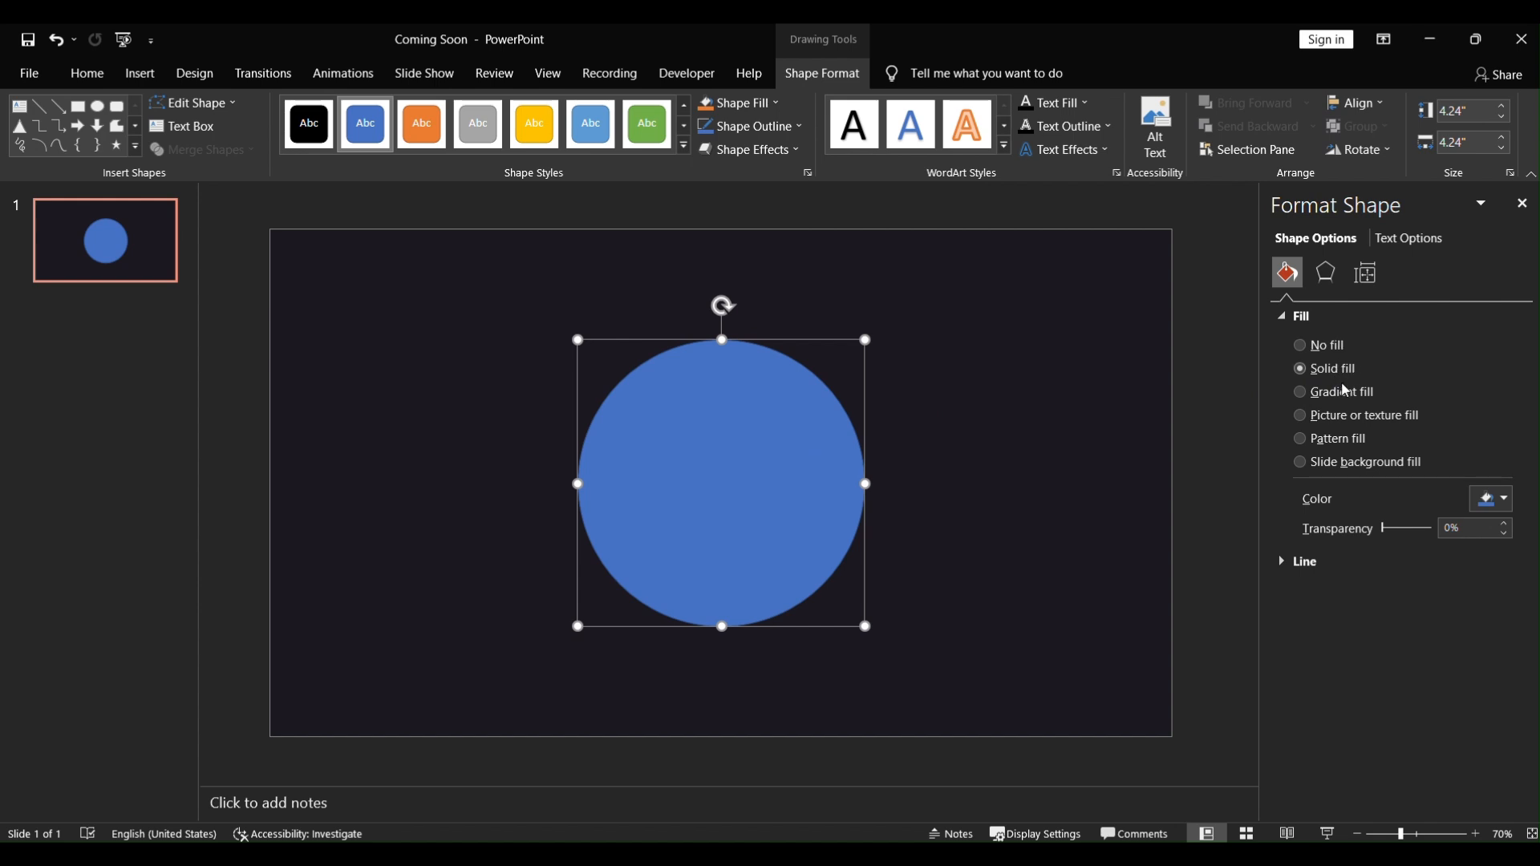
Step: Fill the circle with the recent dark background colour and remove its outline
click(1504, 507)
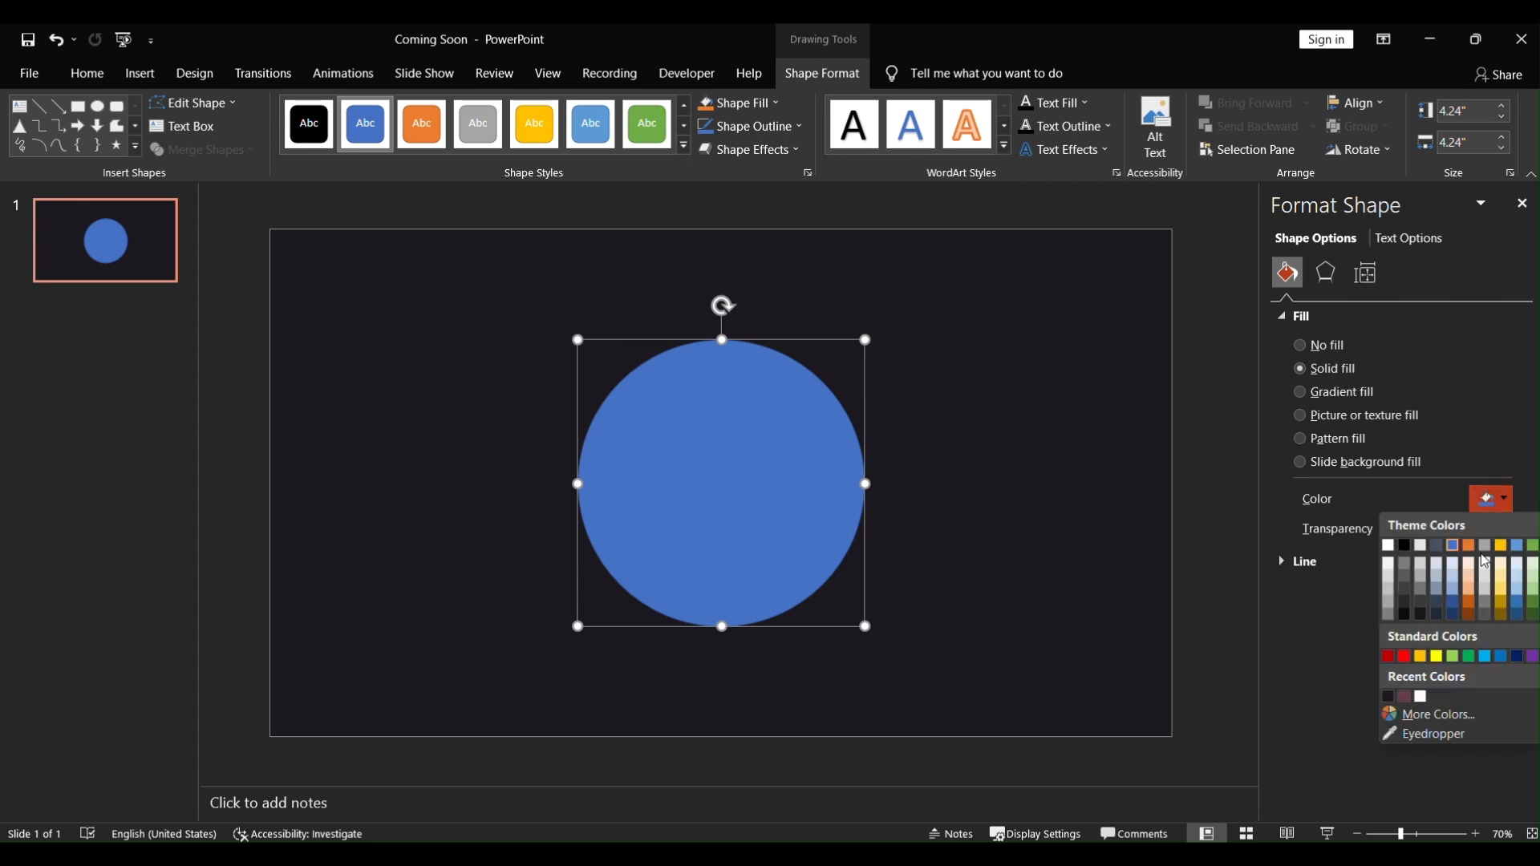
click(1392, 696)
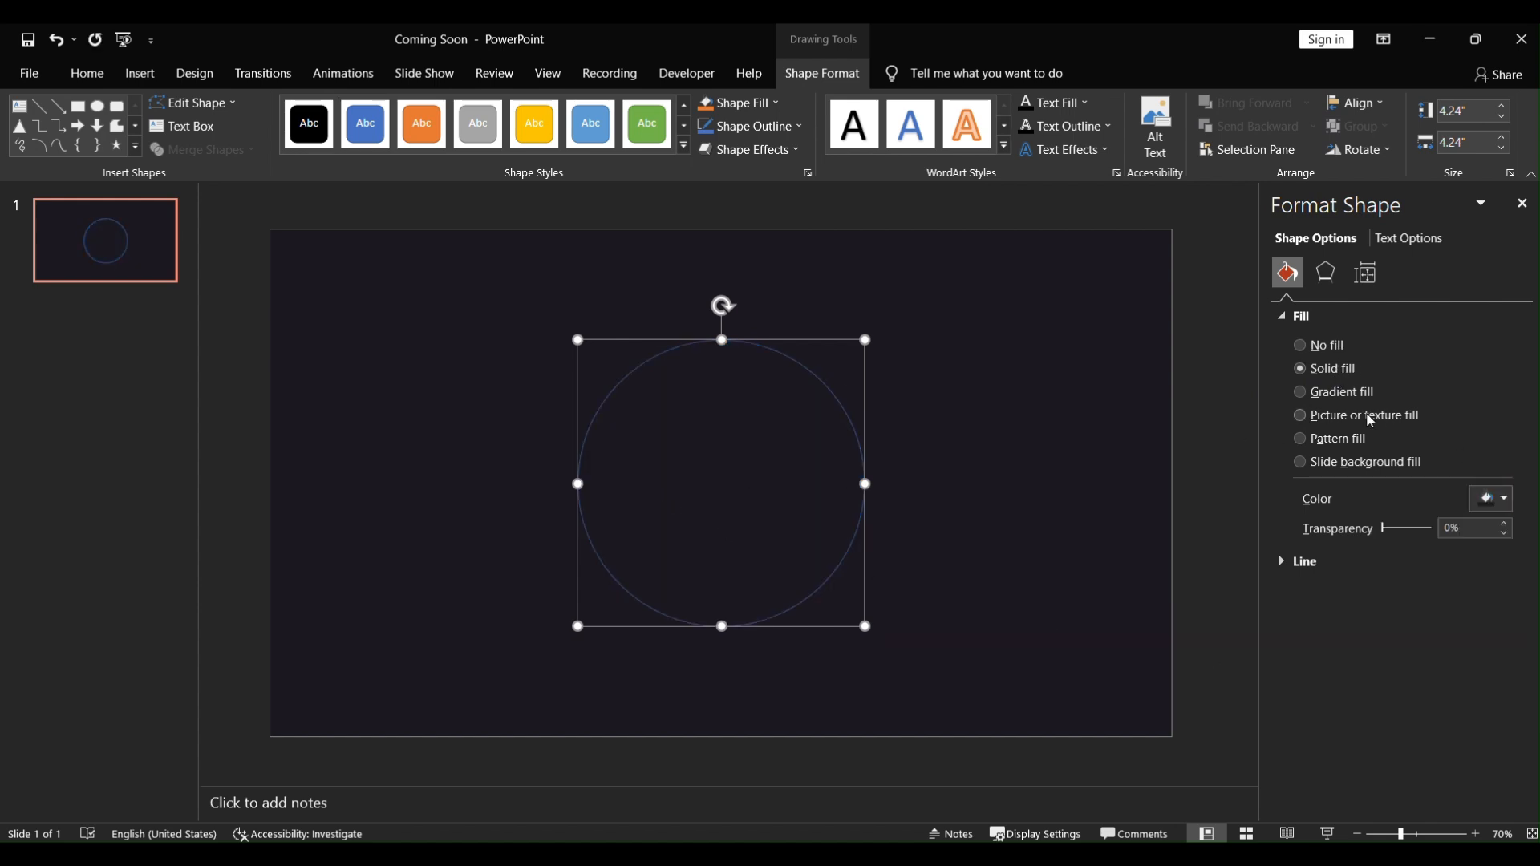
click(1279, 562)
click(1307, 590)
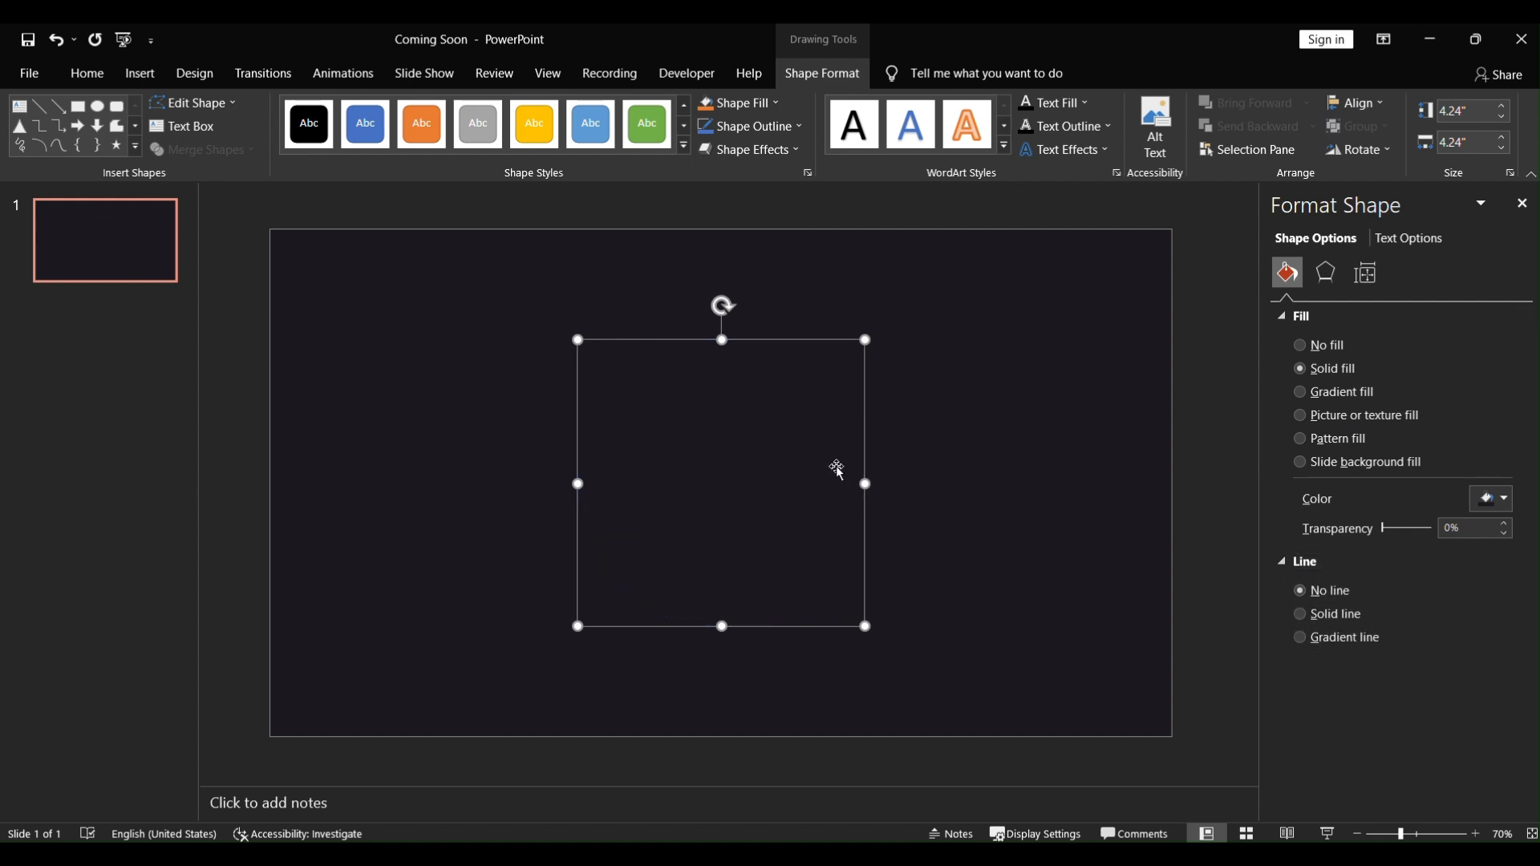
Step: Apply an outer shadow preset to the circle
click(1326, 274)
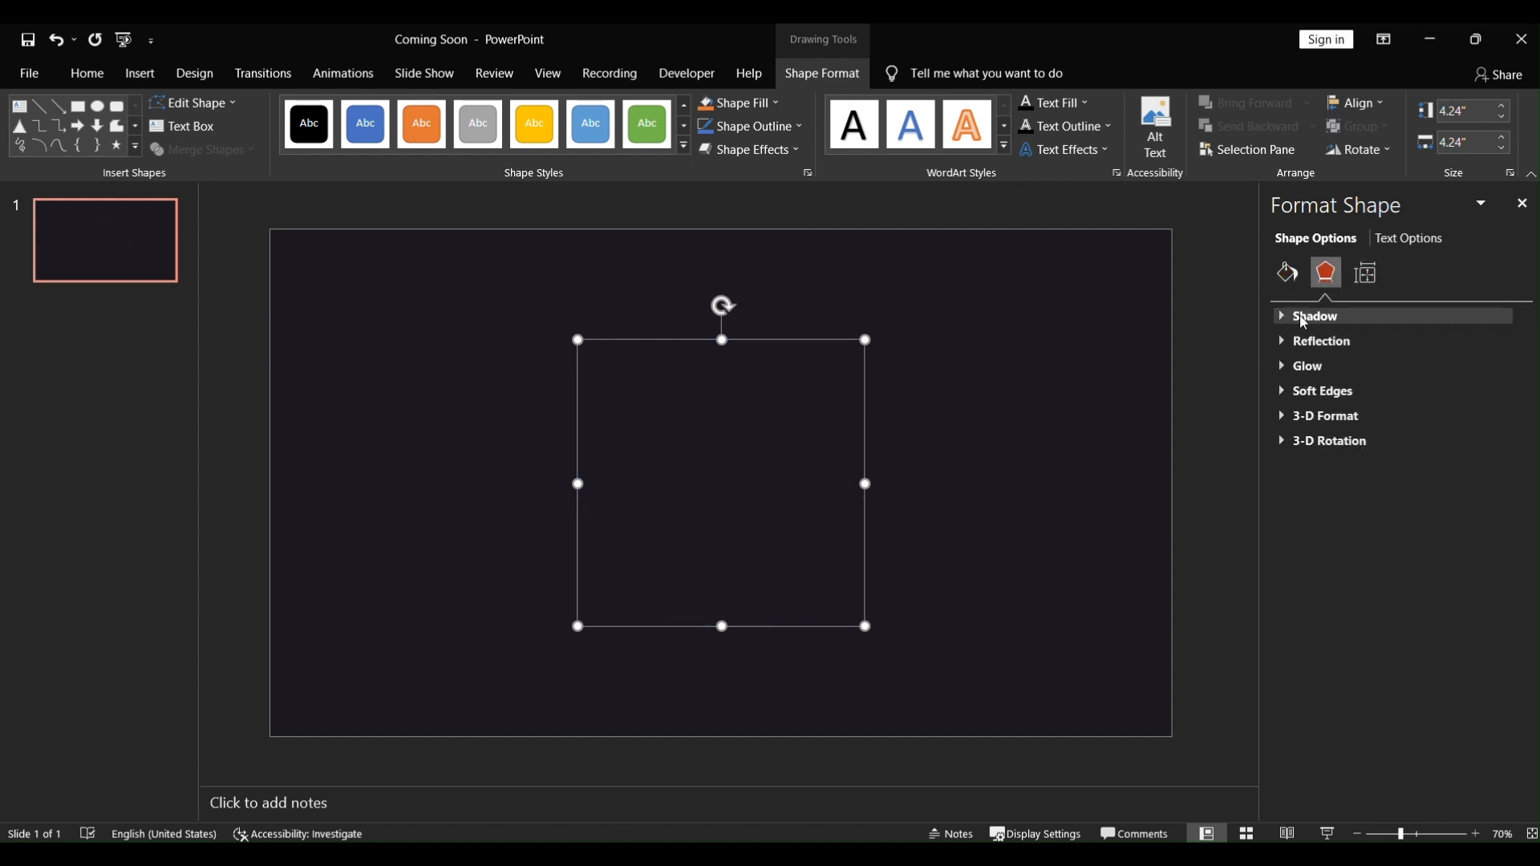
click(1319, 316)
click(1479, 343)
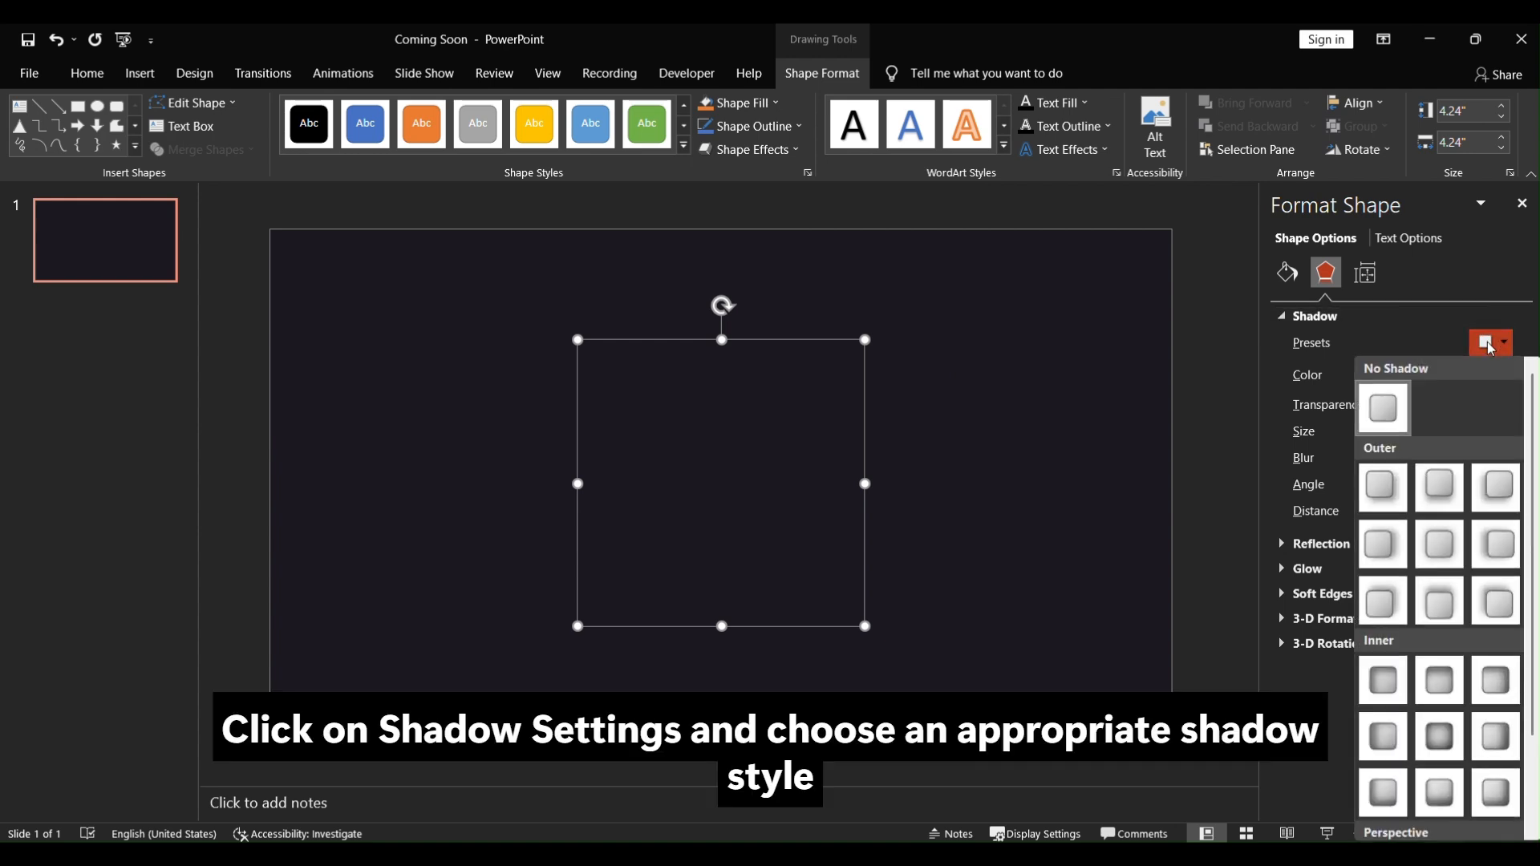
click(1439, 600)
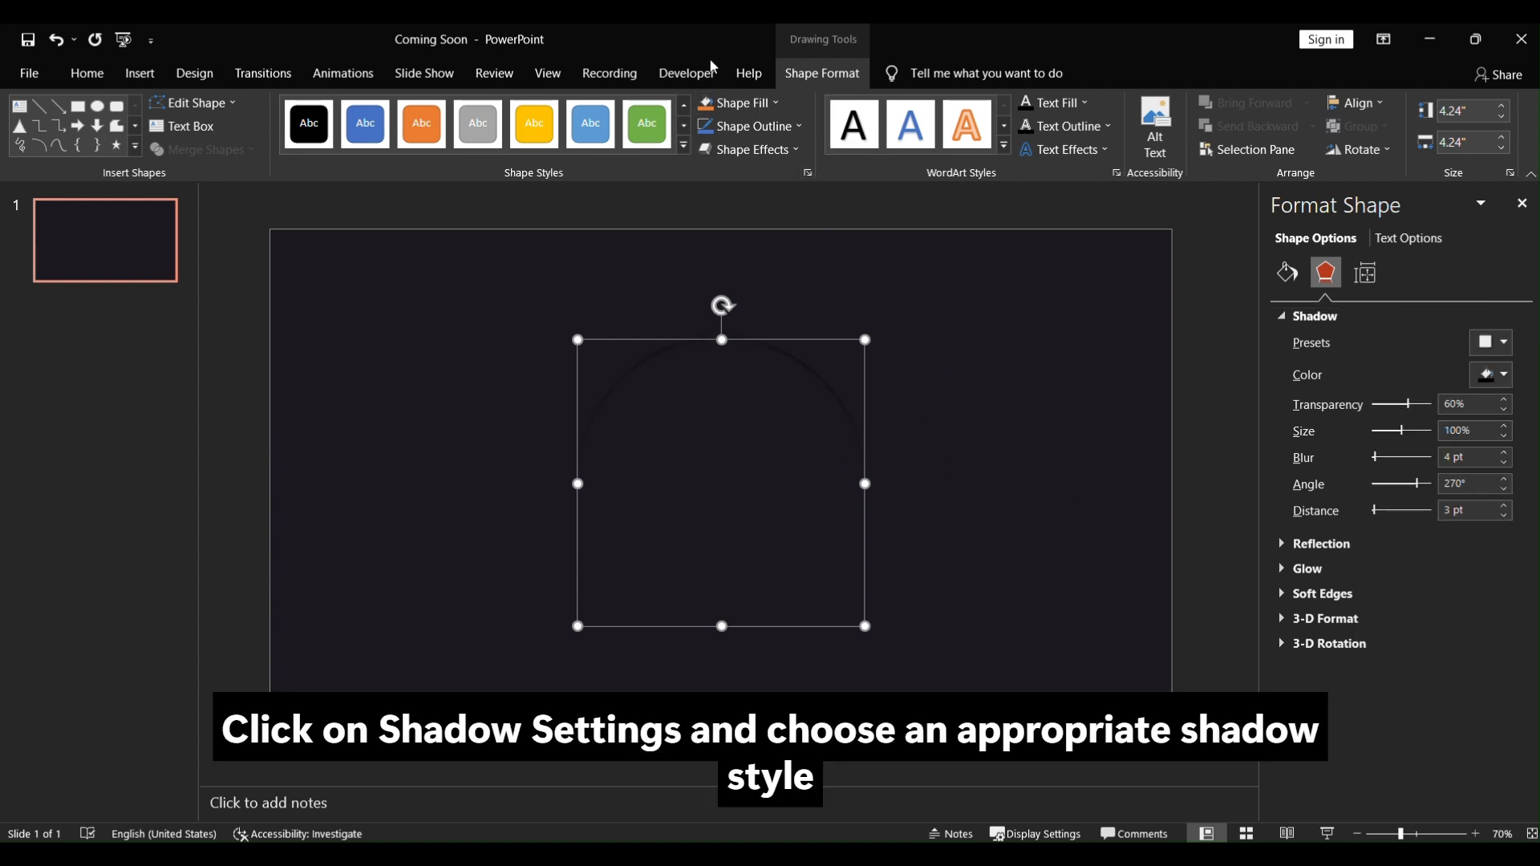
Step: Set the circle's shadow colour to custom hex #D2857B
click(1491, 375)
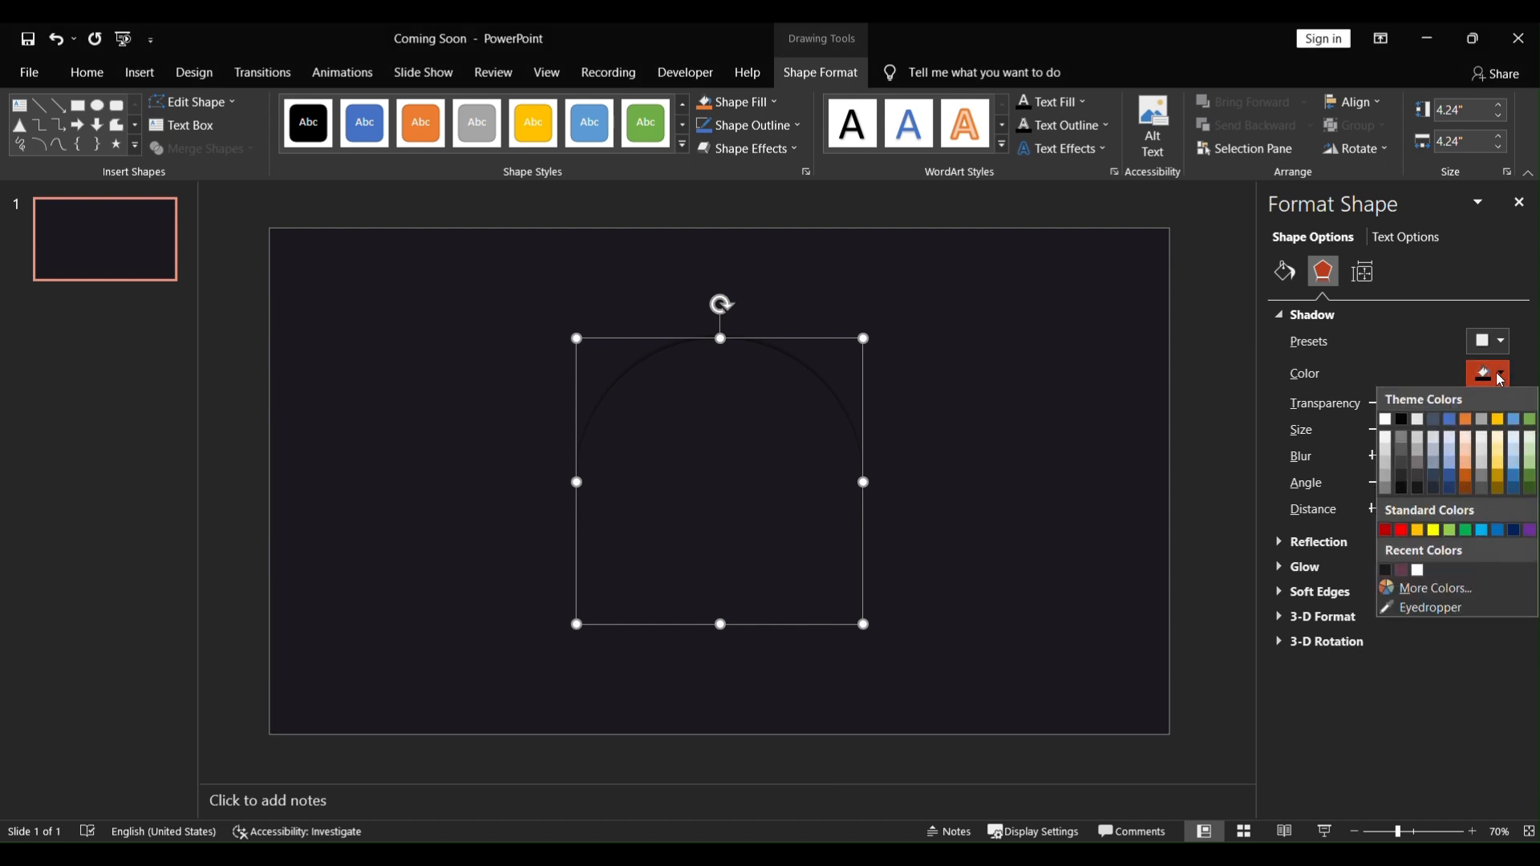
click(1437, 590)
click(722, 275)
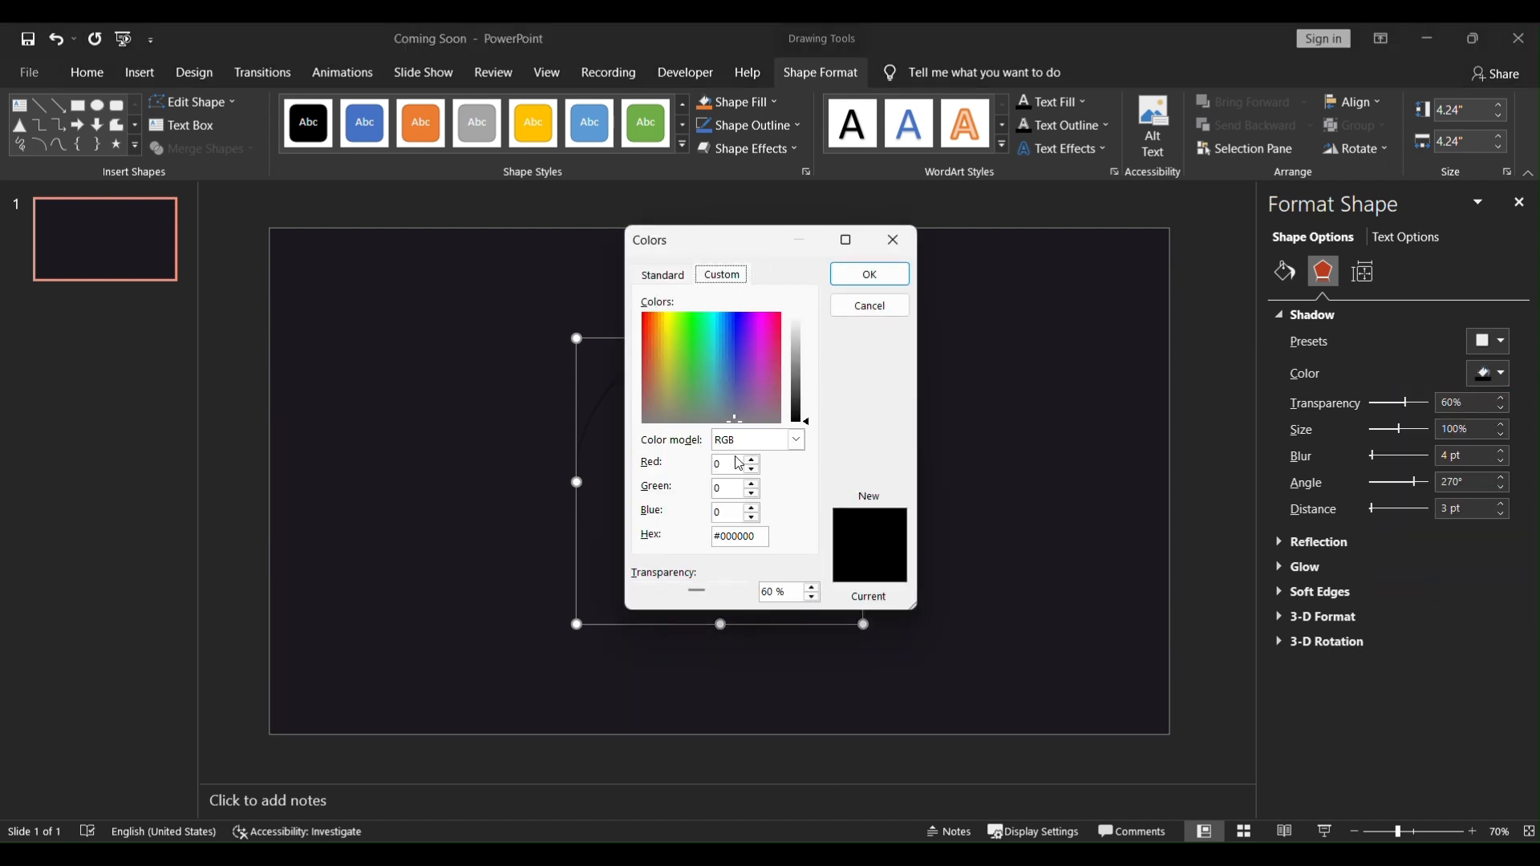
double_click(758, 536)
text(#D2857B)
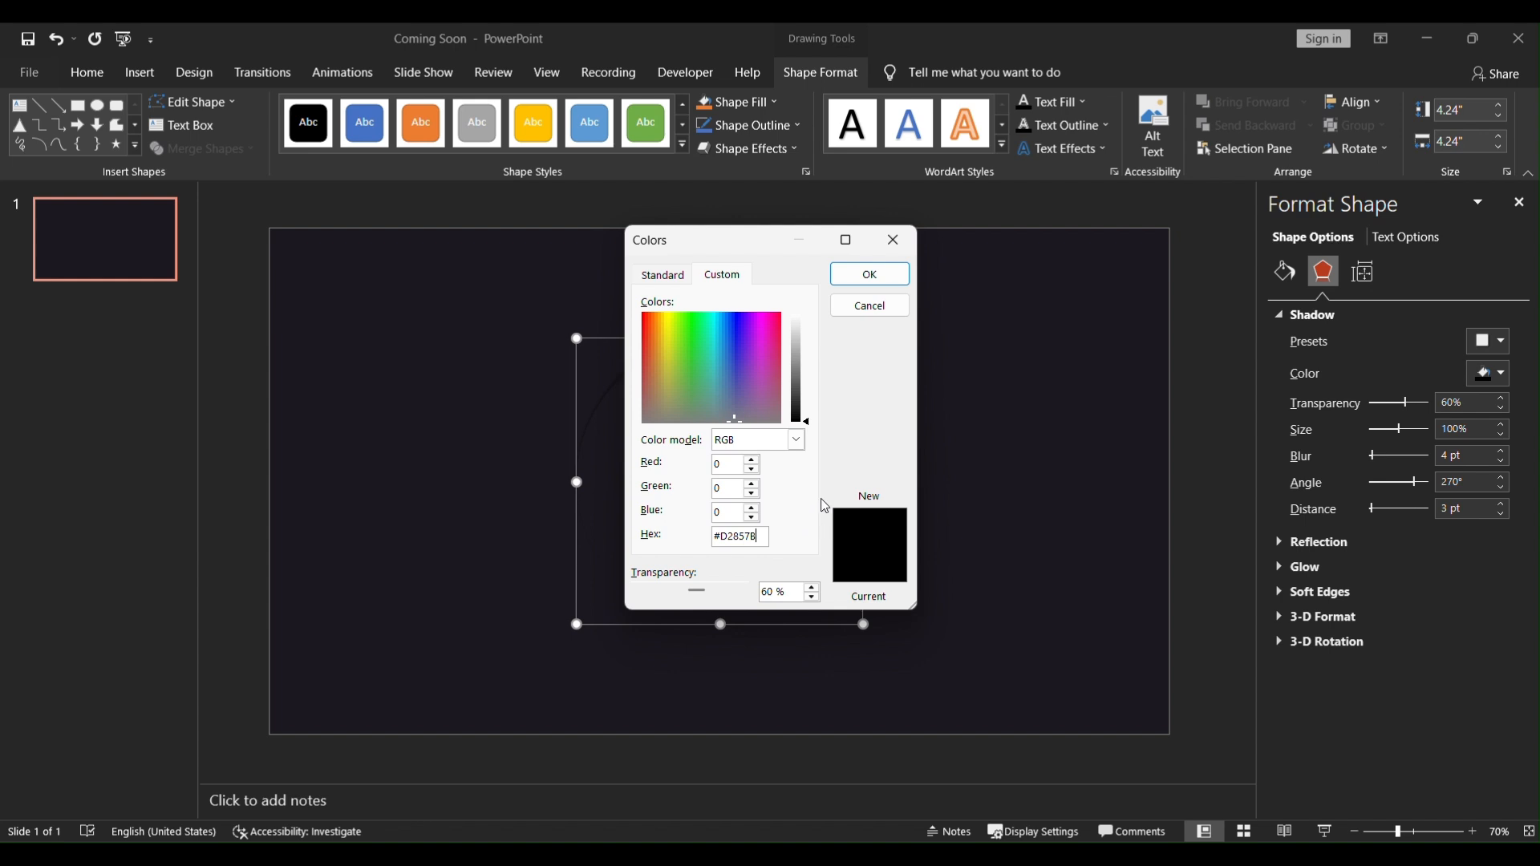
click(874, 275)
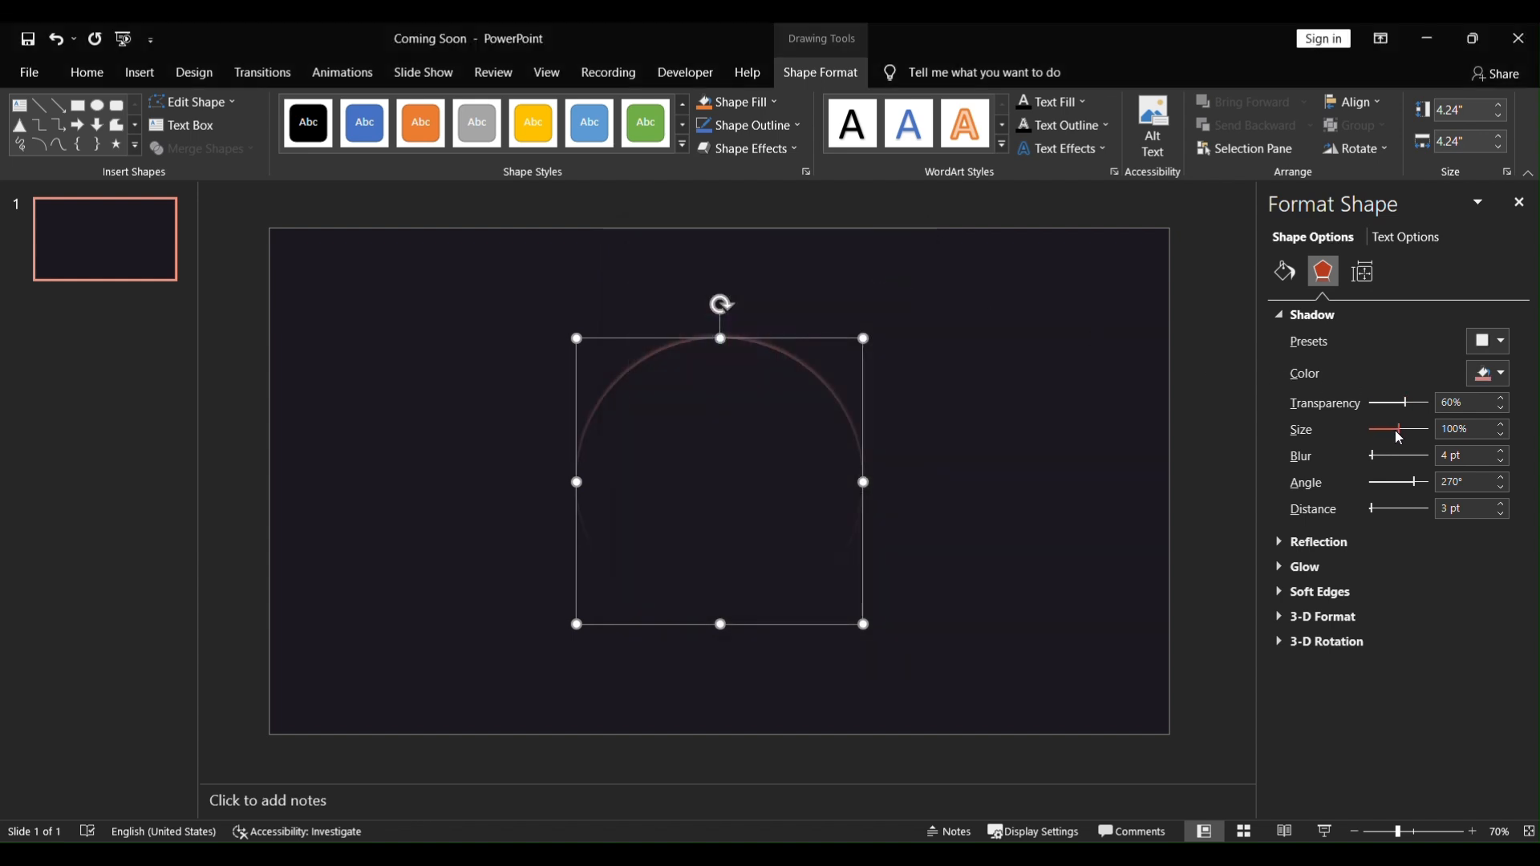
Step: Adjust the shadow to 61% transparency, 103% size, 25 pt blur, 246° angle and 12 pt distance
drag(1400, 438, 1421, 403)
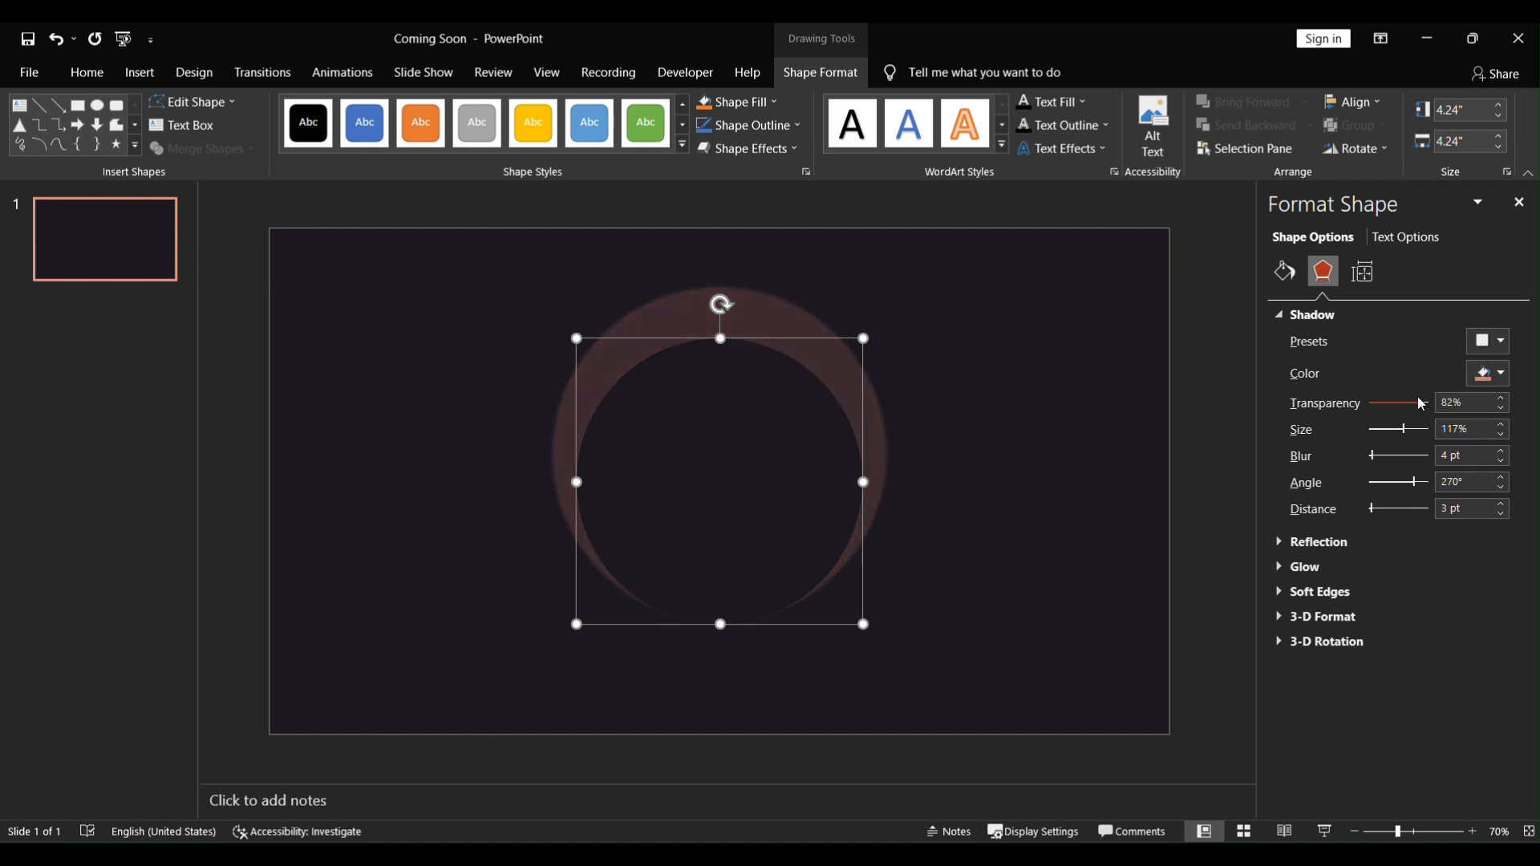
drag(1379, 457, 1388, 457)
drag(1407, 433, 1398, 430)
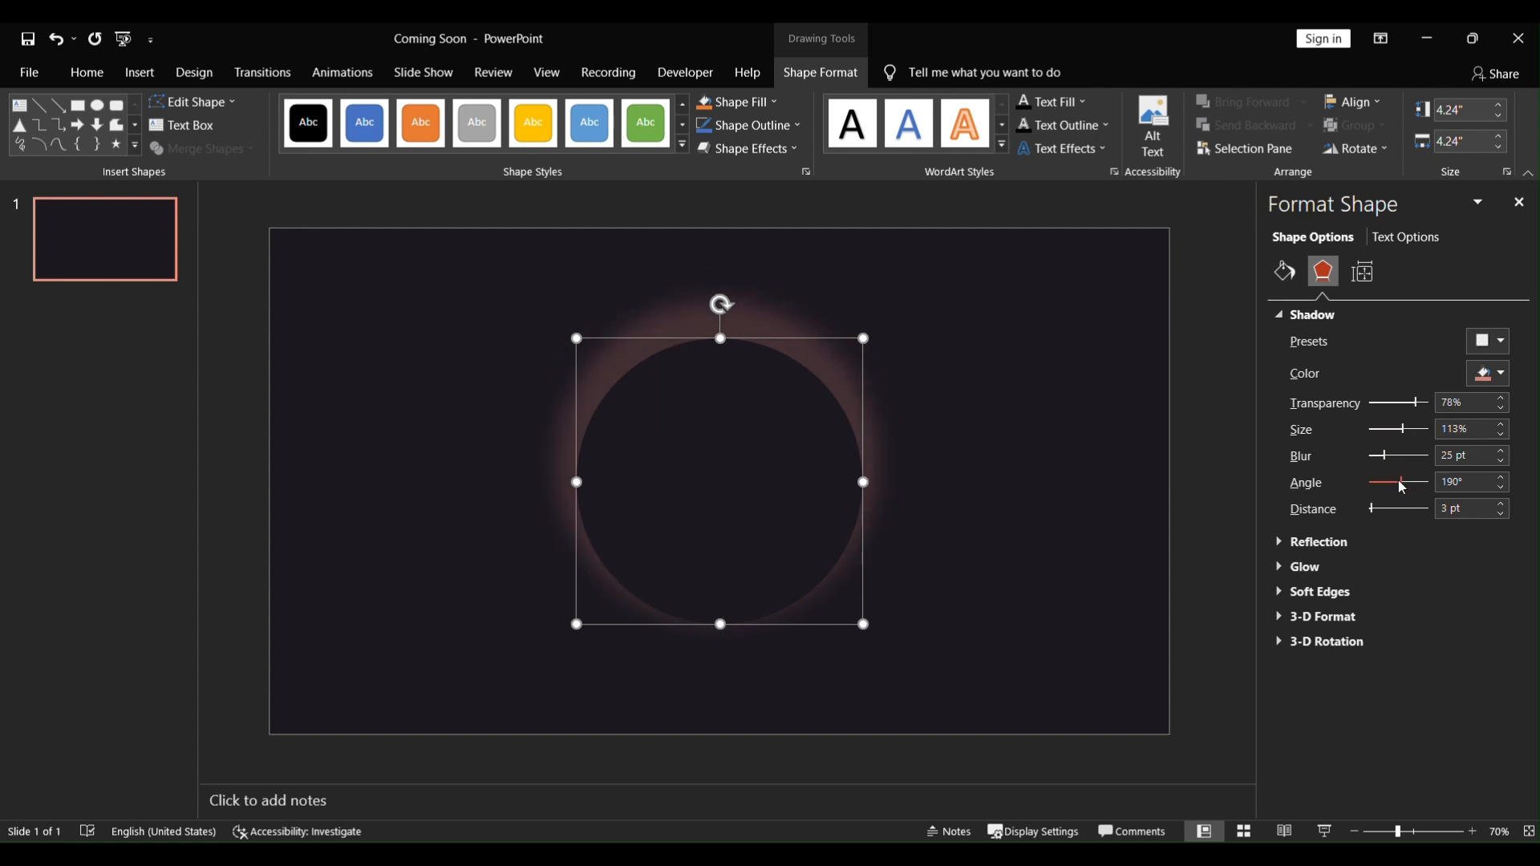
drag(1394, 486, 1408, 486)
drag(1378, 510, 1381, 511)
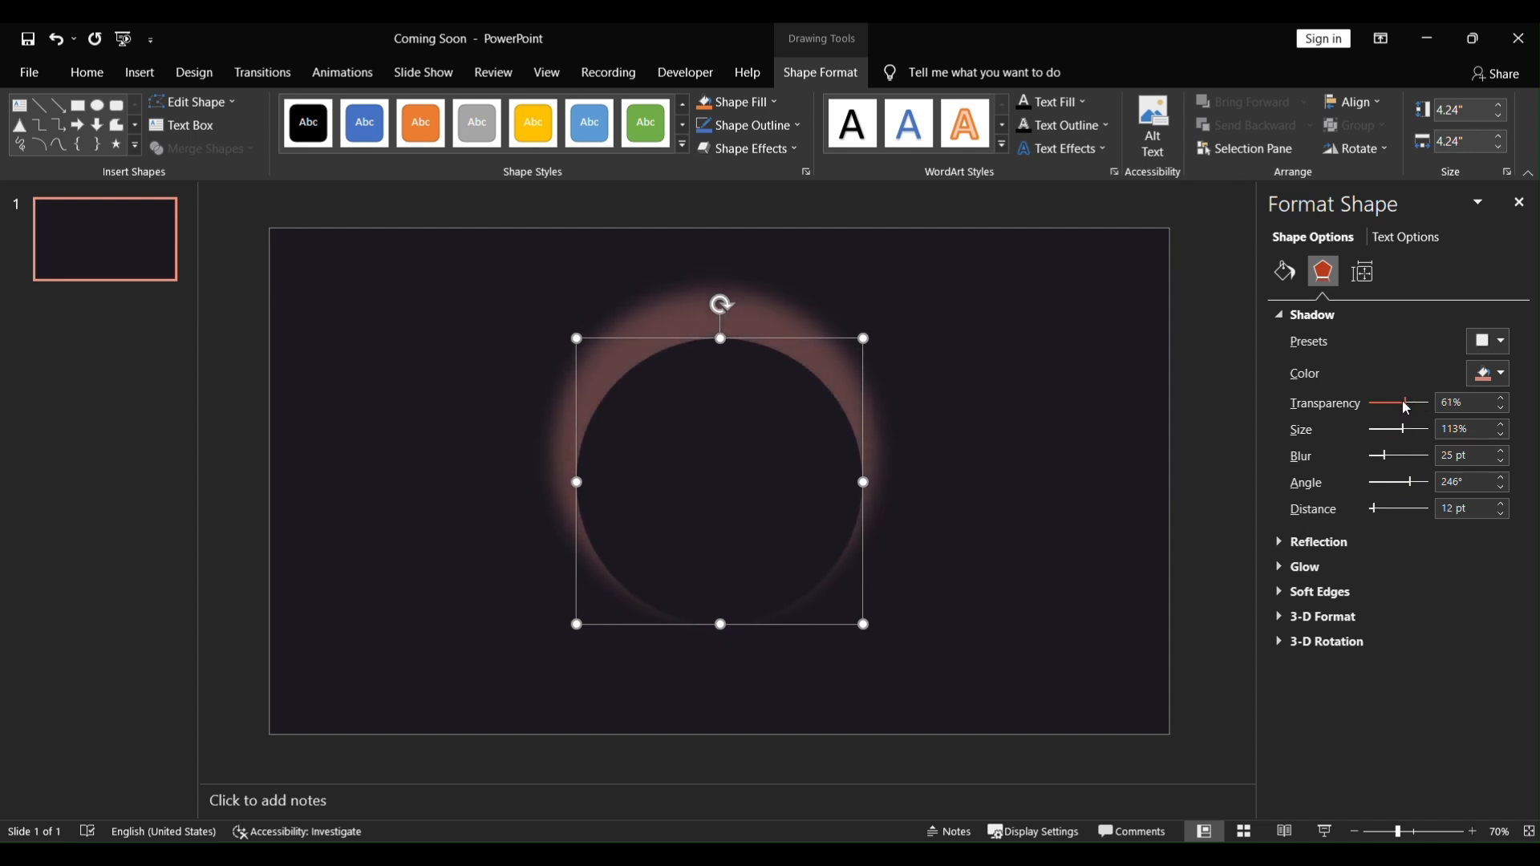
drag(1403, 430, 1401, 434)
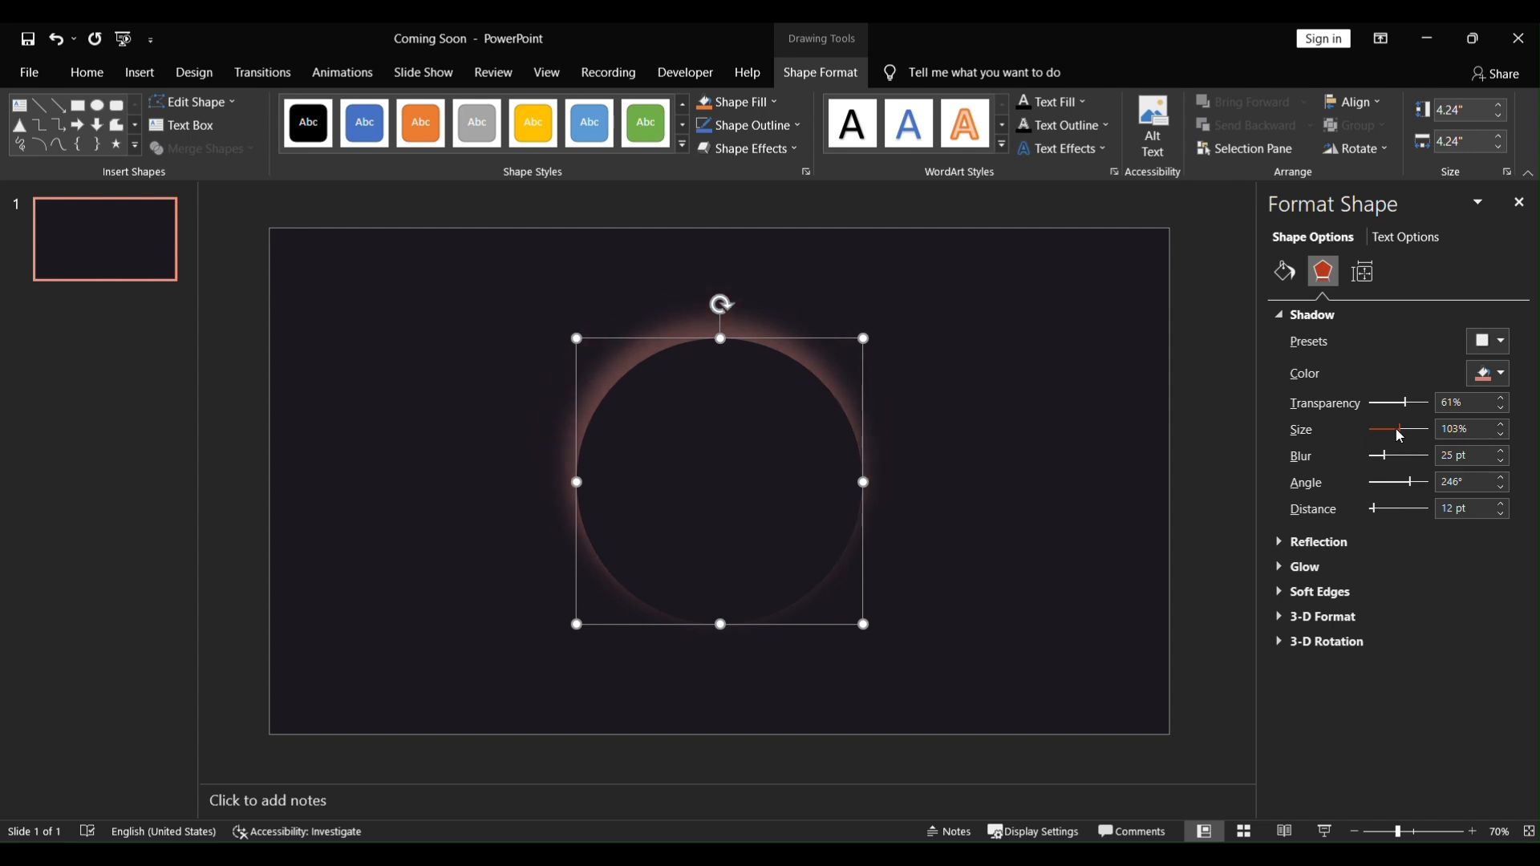
Step: Close the formatting pane and add a text box reading Coming Soon near the slide's upper left
click(826, 290)
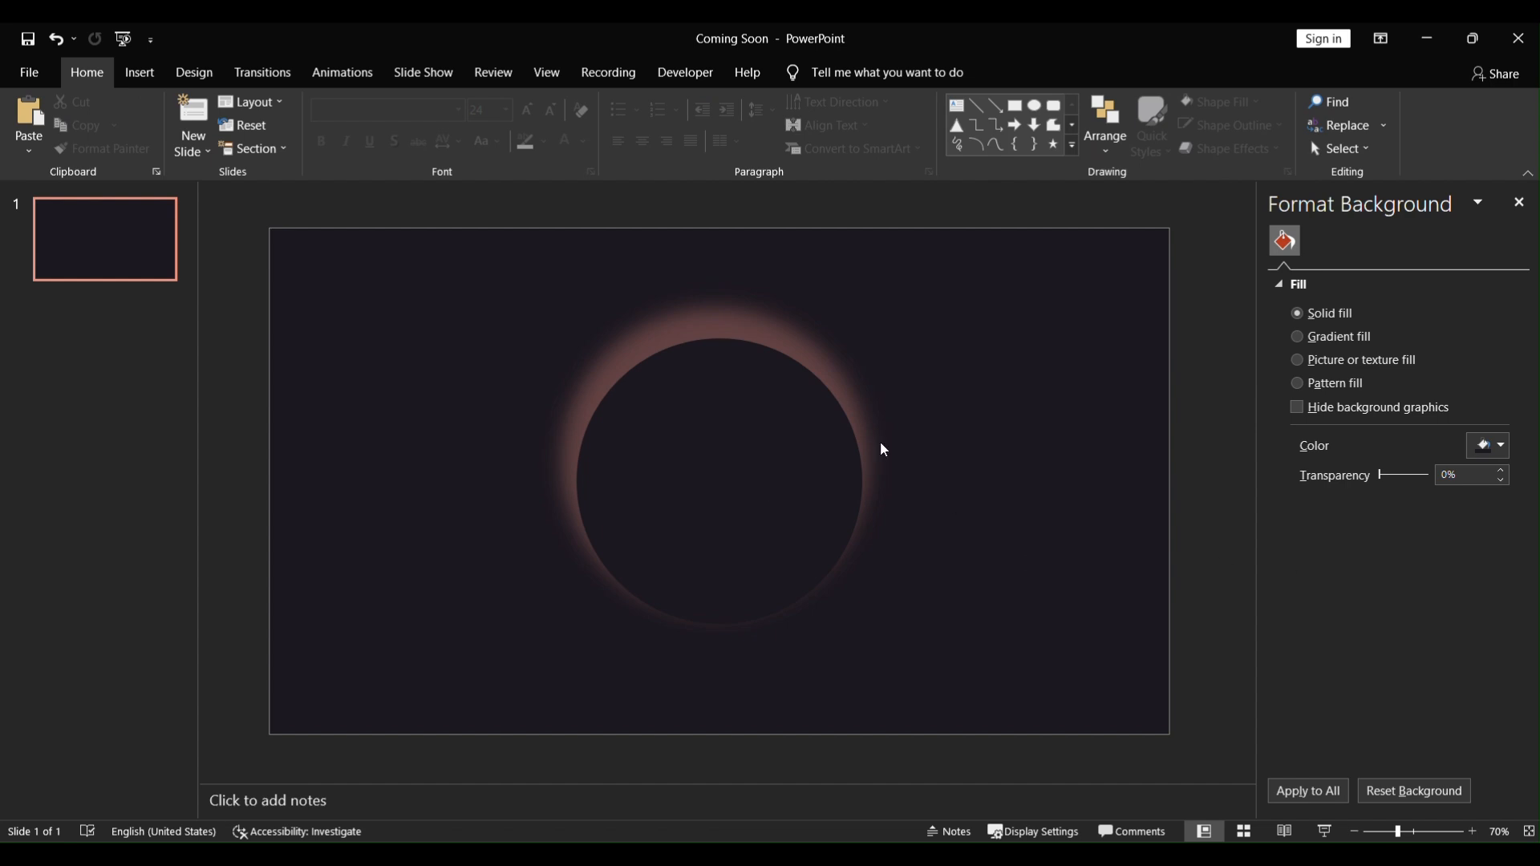
click(1519, 202)
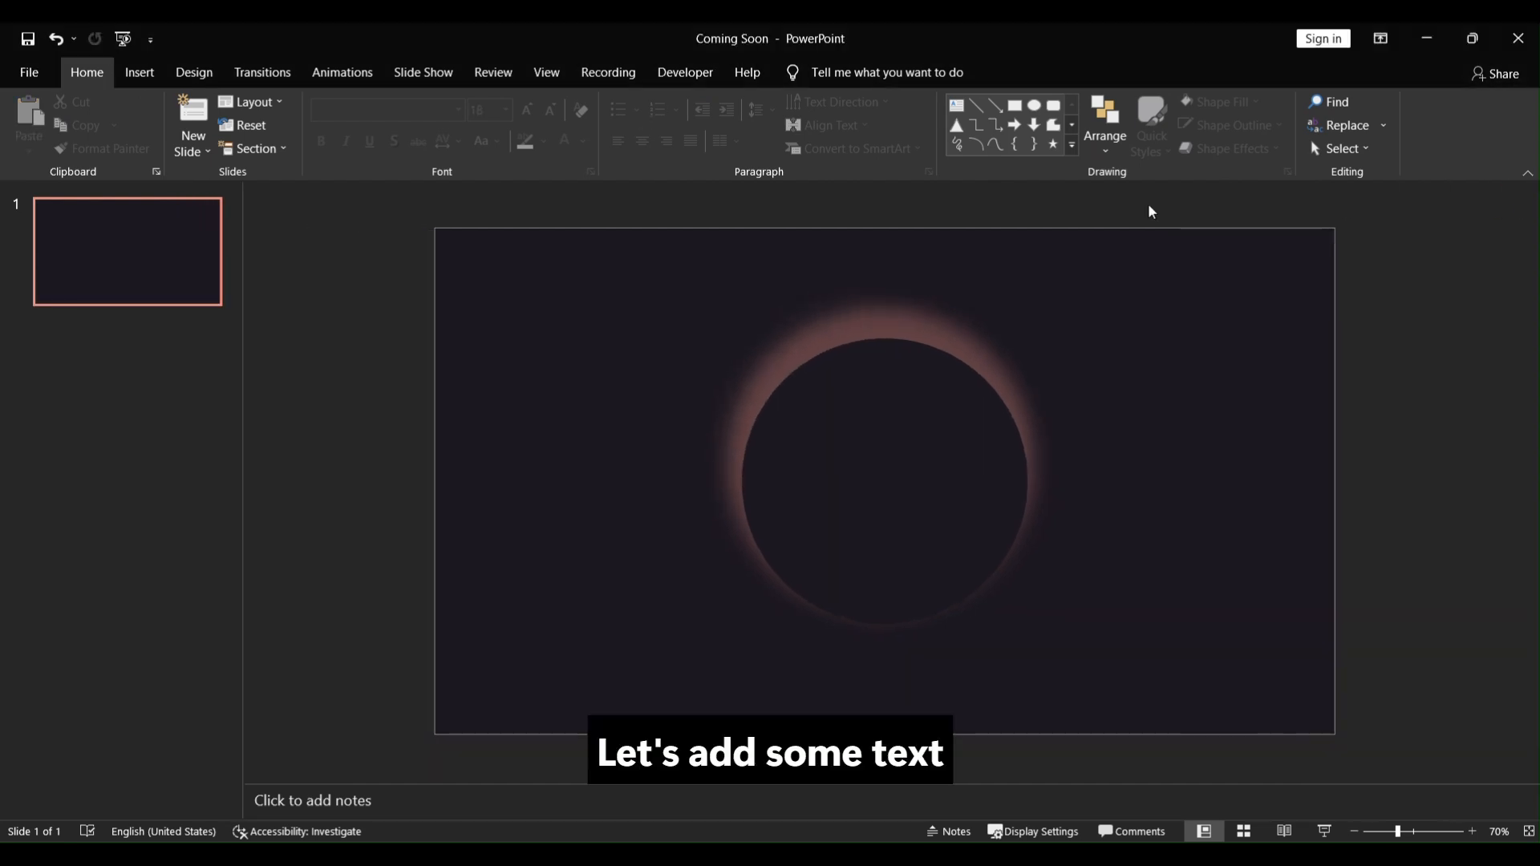
click(129, 74)
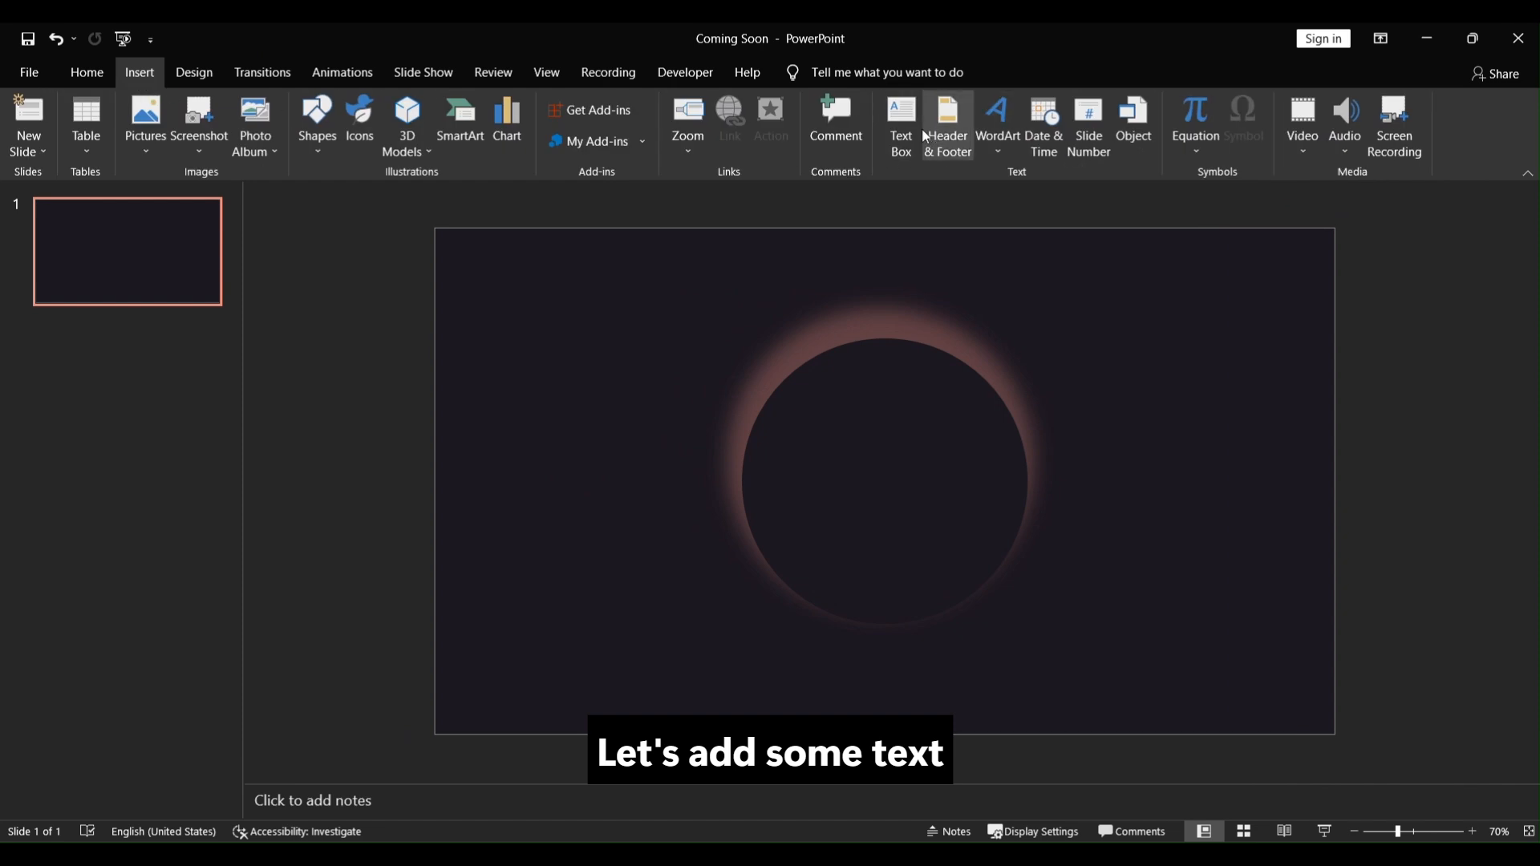
click(902, 126)
click(526, 295)
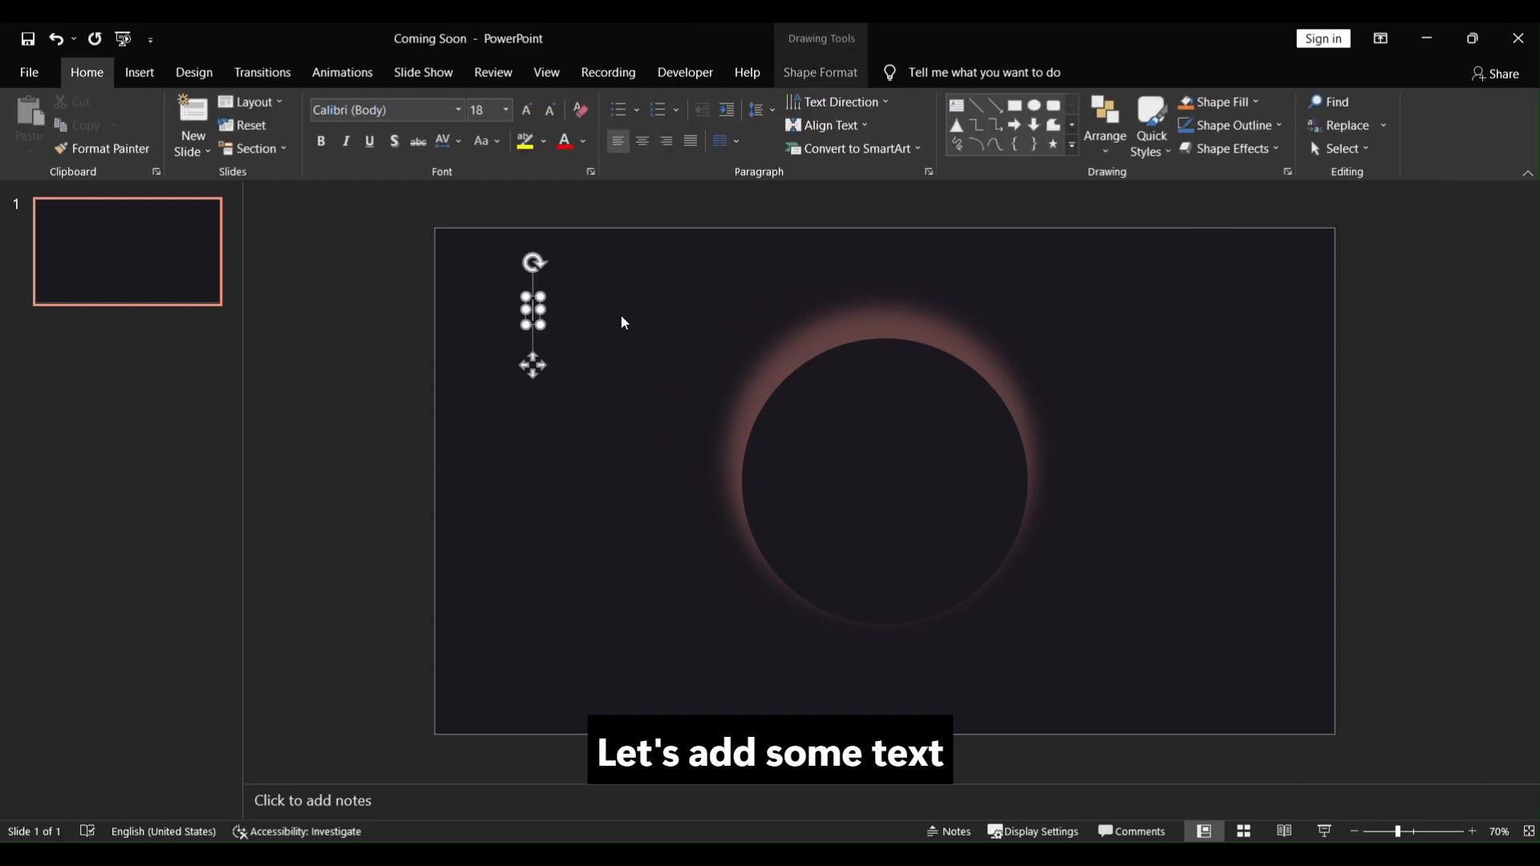
text(Coming Soon)
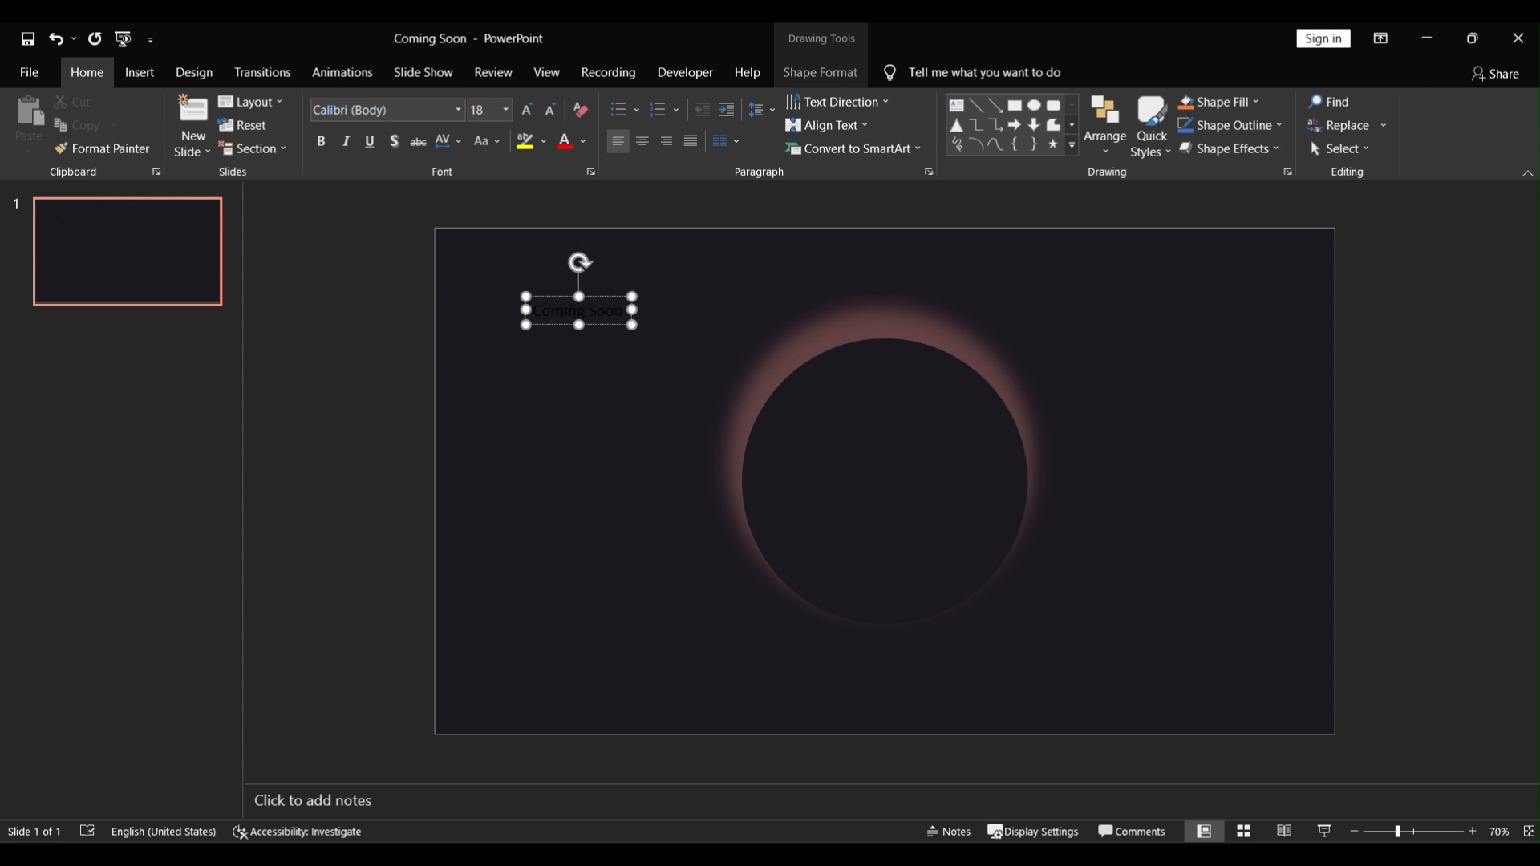
Step: Colour all of the text box's text white
key(ctrl+a)
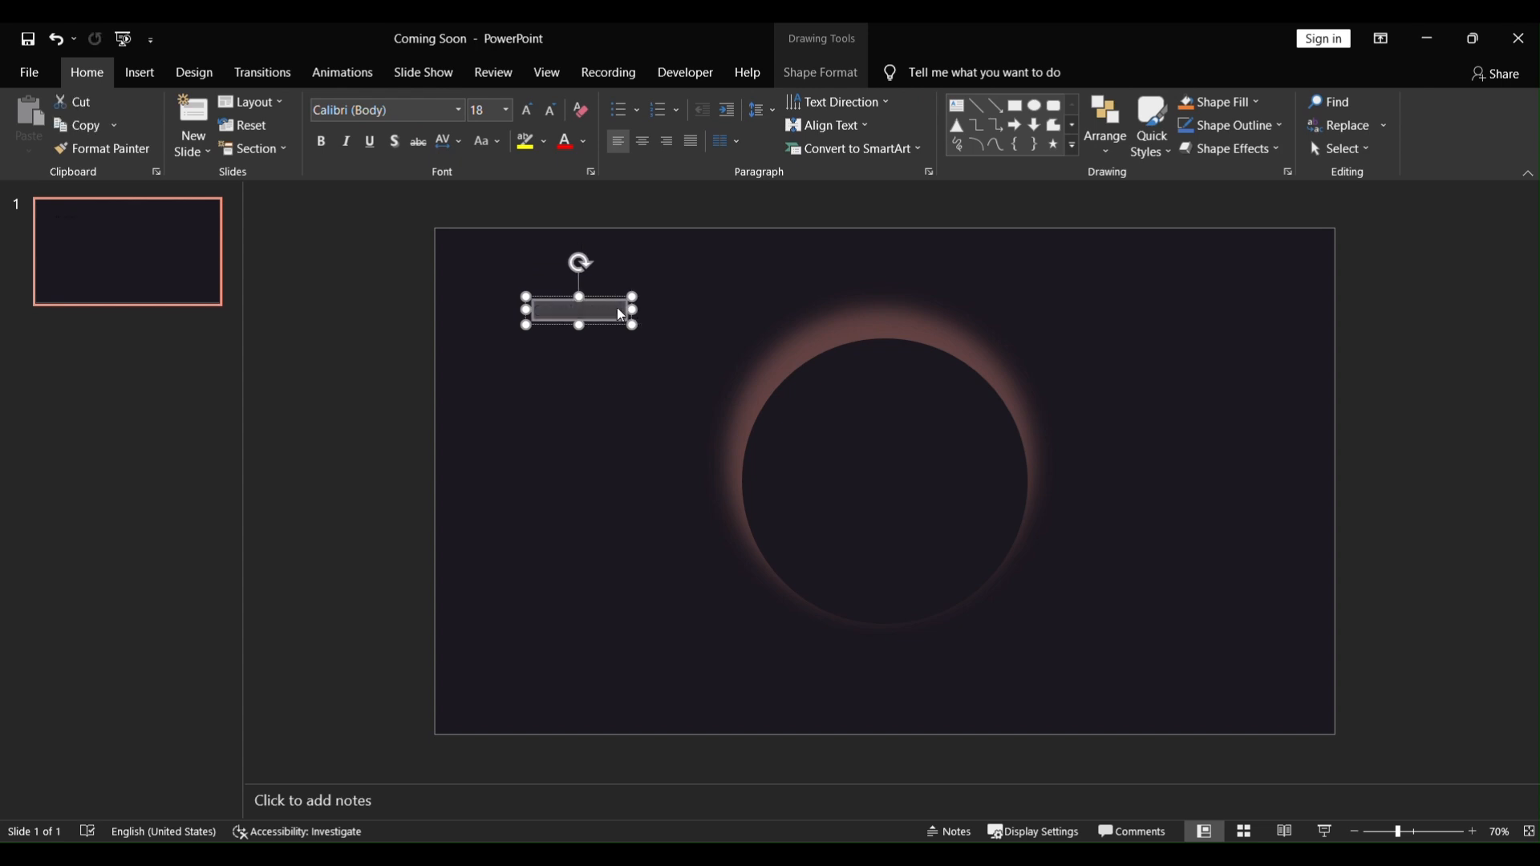
click(583, 141)
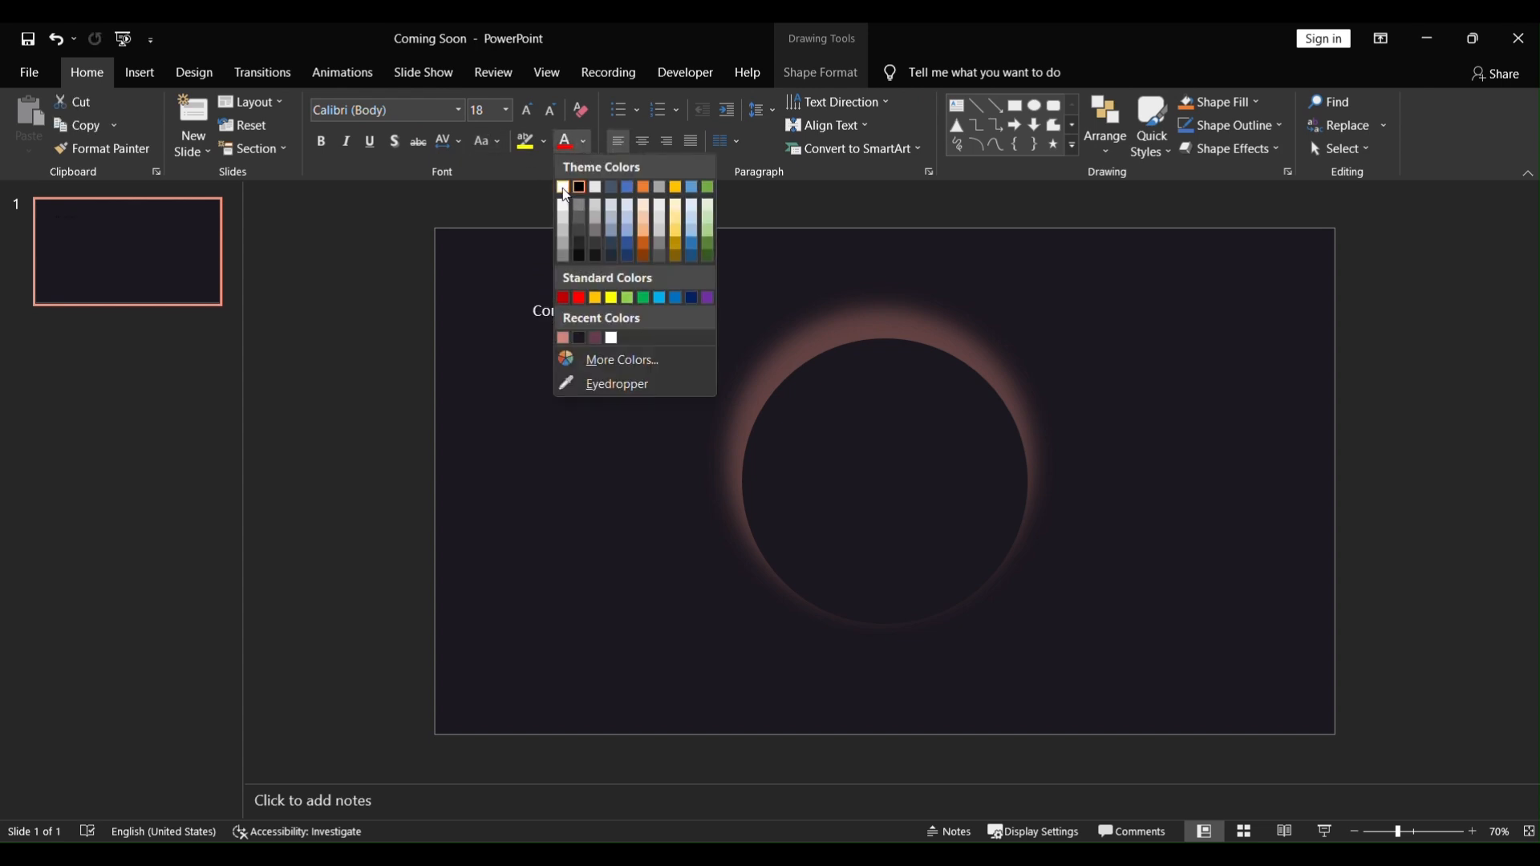
click(562, 186)
Step: Move the text box into the middle of the circle, widen it, and centre-align its text
click(599, 297)
drag(600, 297, 1014, 454)
drag(830, 439, 753, 439)
triple_click(830, 440)
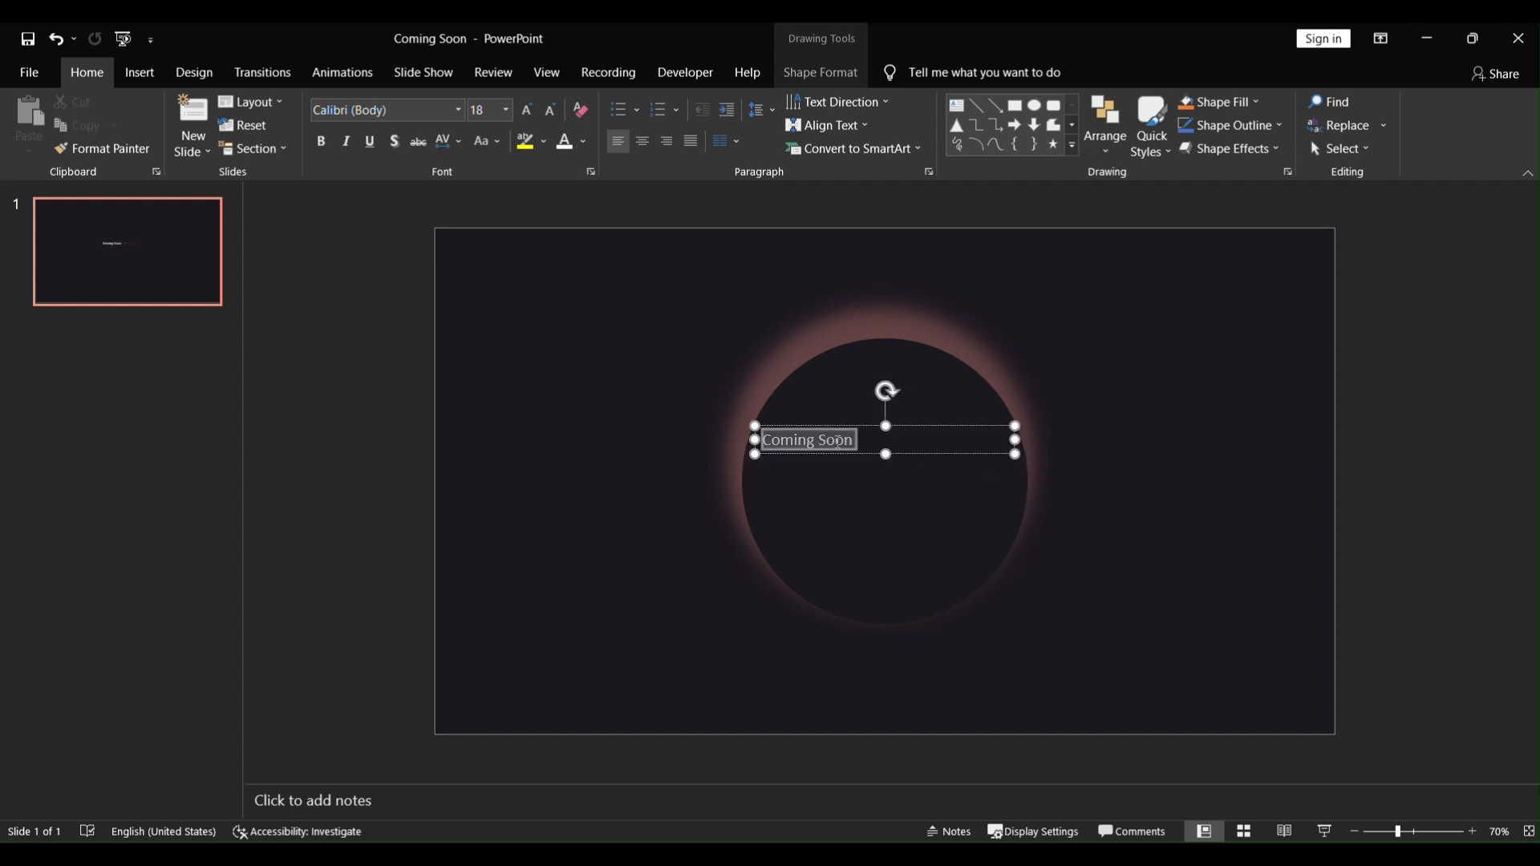
click(648, 147)
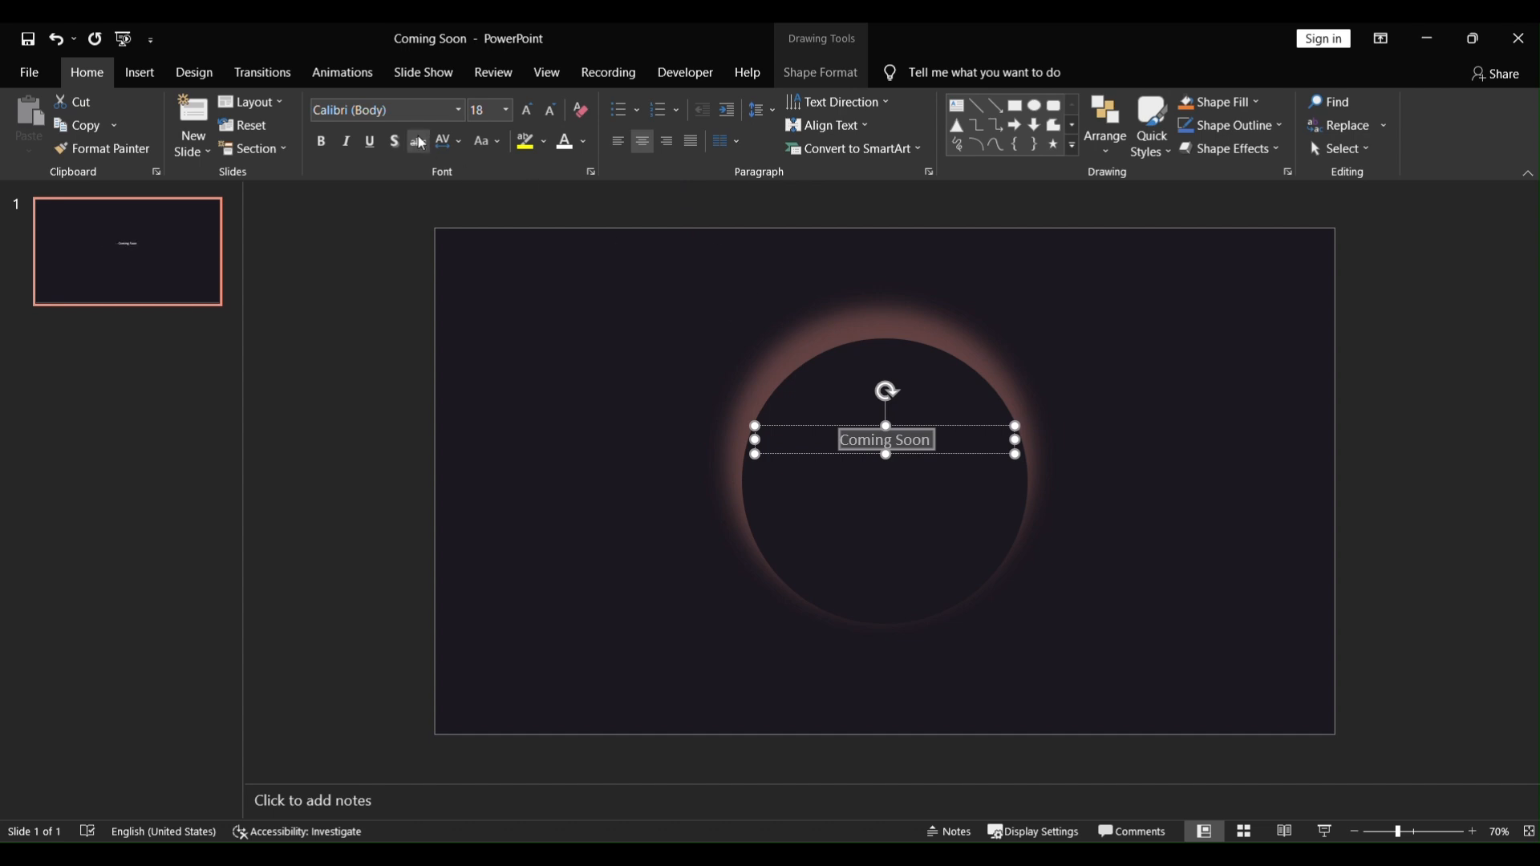
Step: Set the text font to Agency FB and increase its size to 24 pt
click(465, 111)
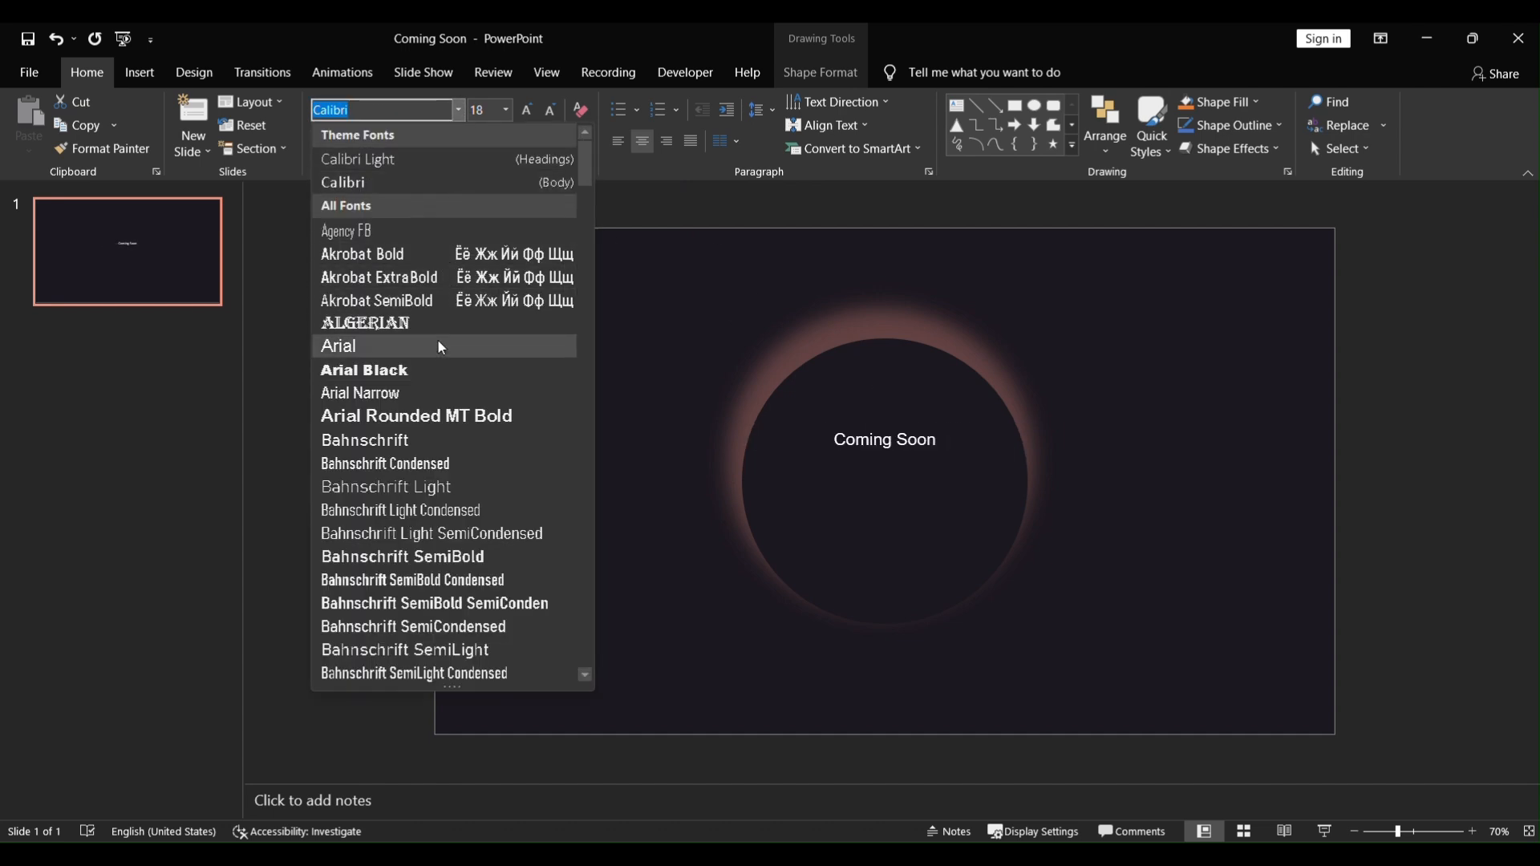
click(383, 233)
click(528, 113)
Step: Enlarge the Coming Soon text to 40 pt with very loose character spacing and nudge the text box slightly up
click(528, 113)
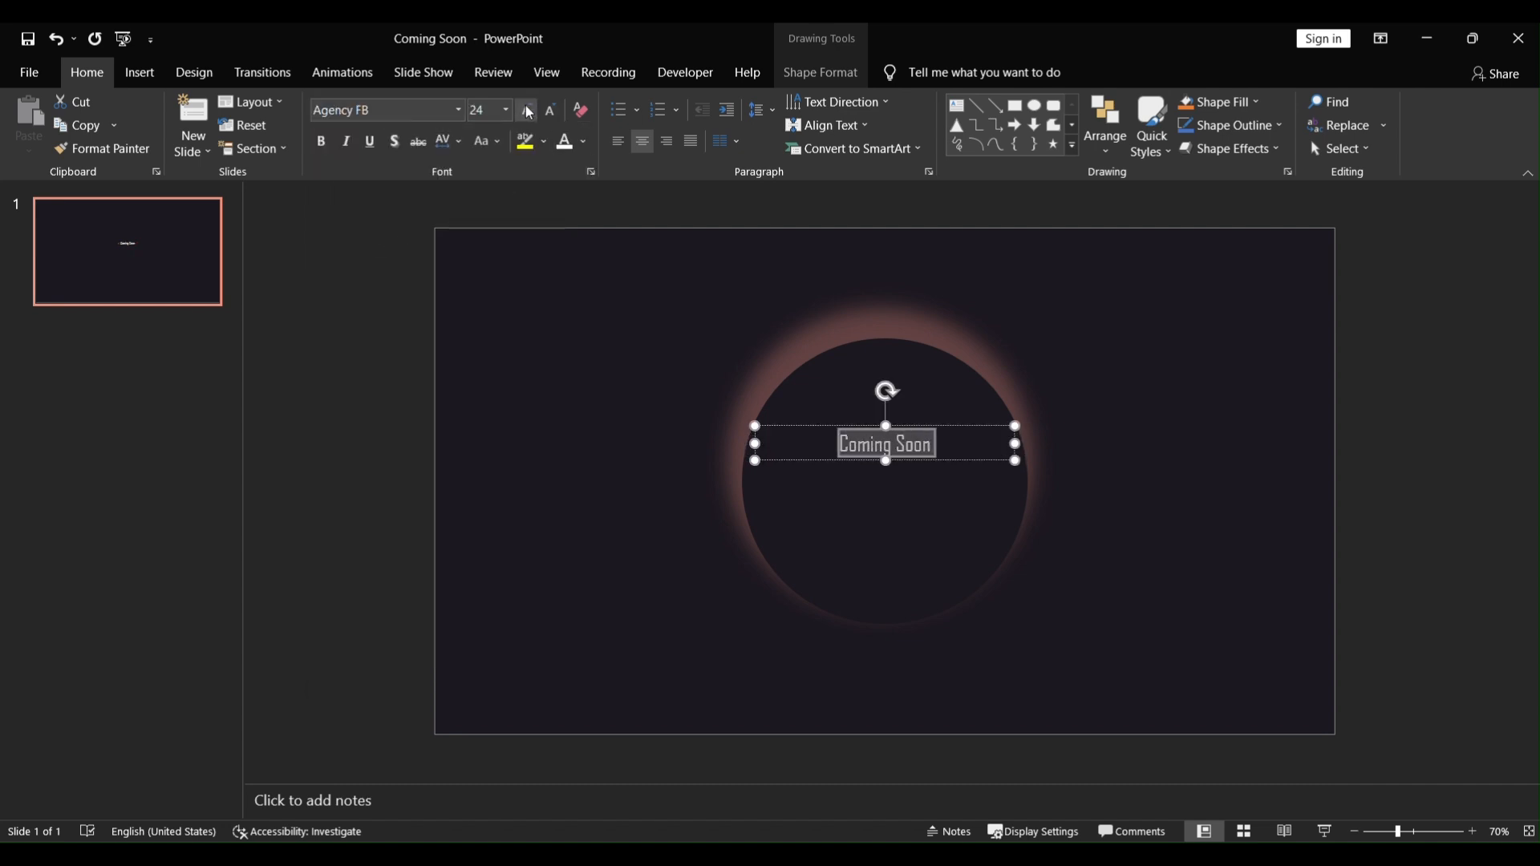
click(529, 113)
click(528, 113)
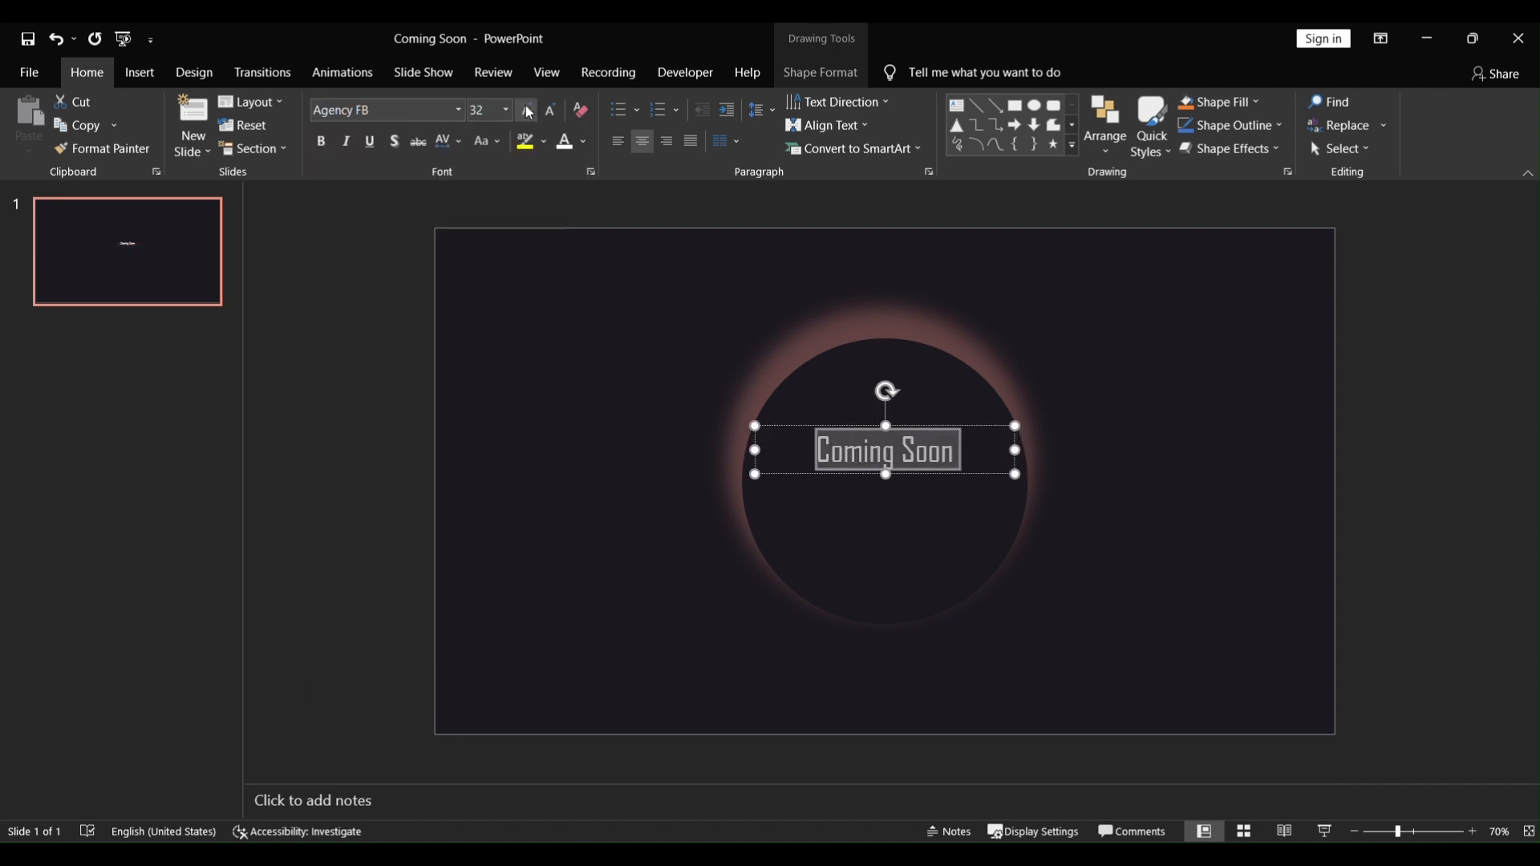
click(464, 147)
click(493, 256)
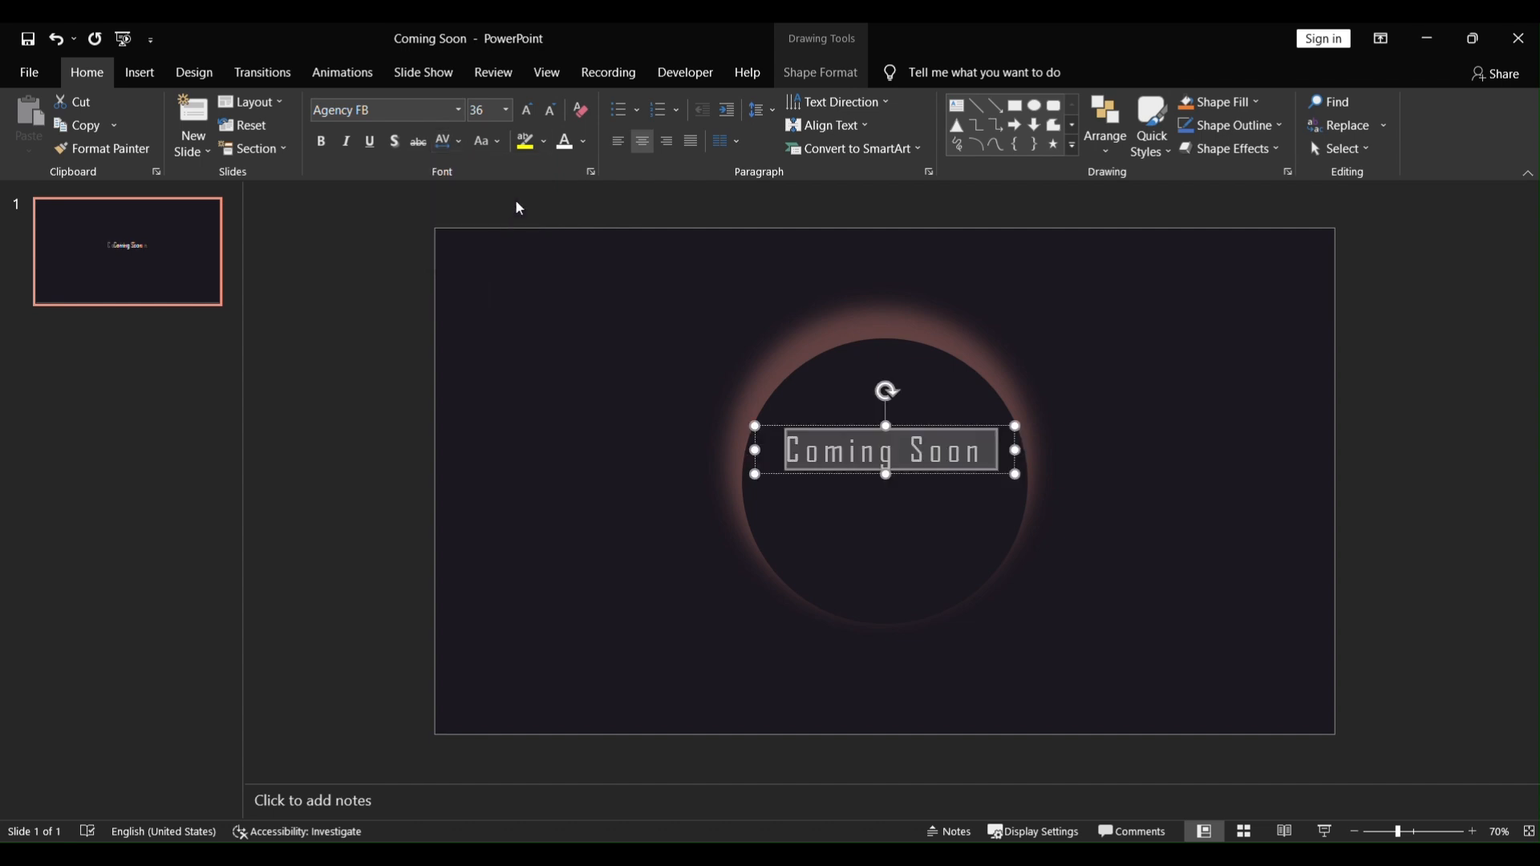
click(524, 117)
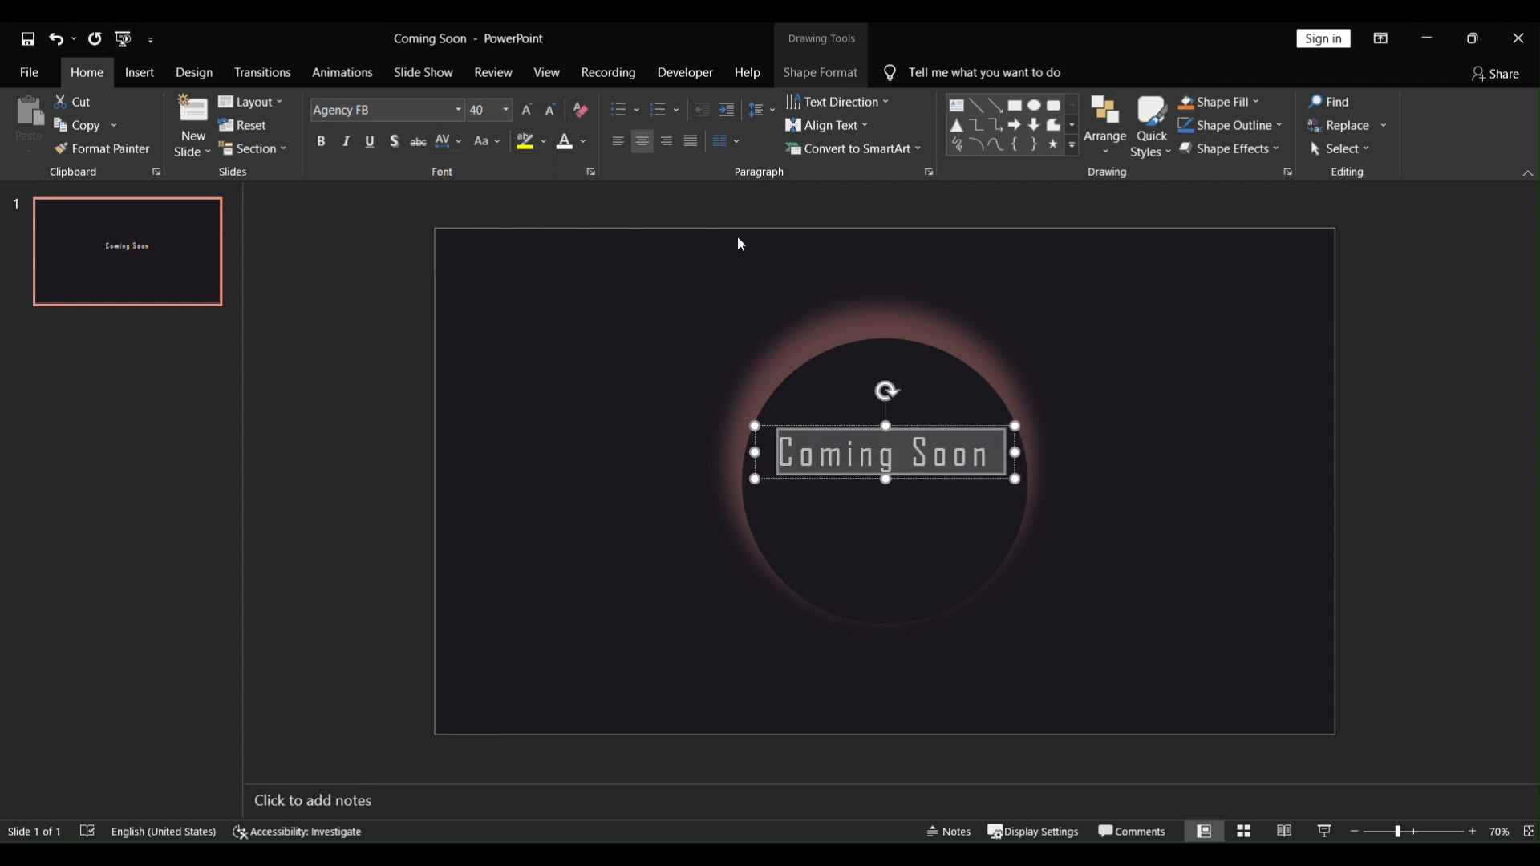
drag(913, 420, 914, 414)
click(515, 272)
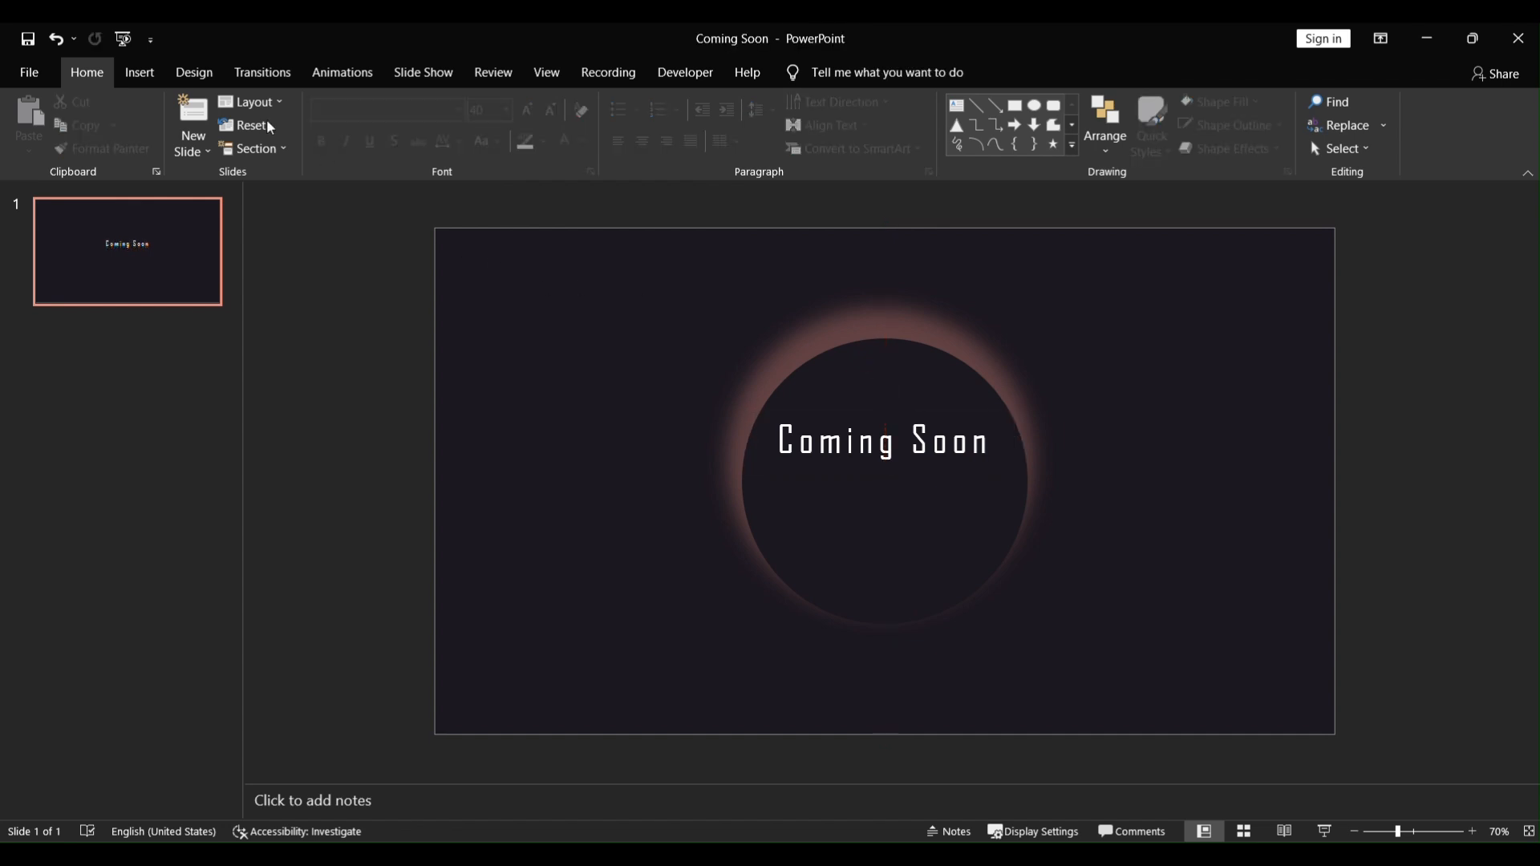
Step: Draw a thin rounded rectangle about 3 in wide below the text inside the circle
click(139, 72)
click(320, 149)
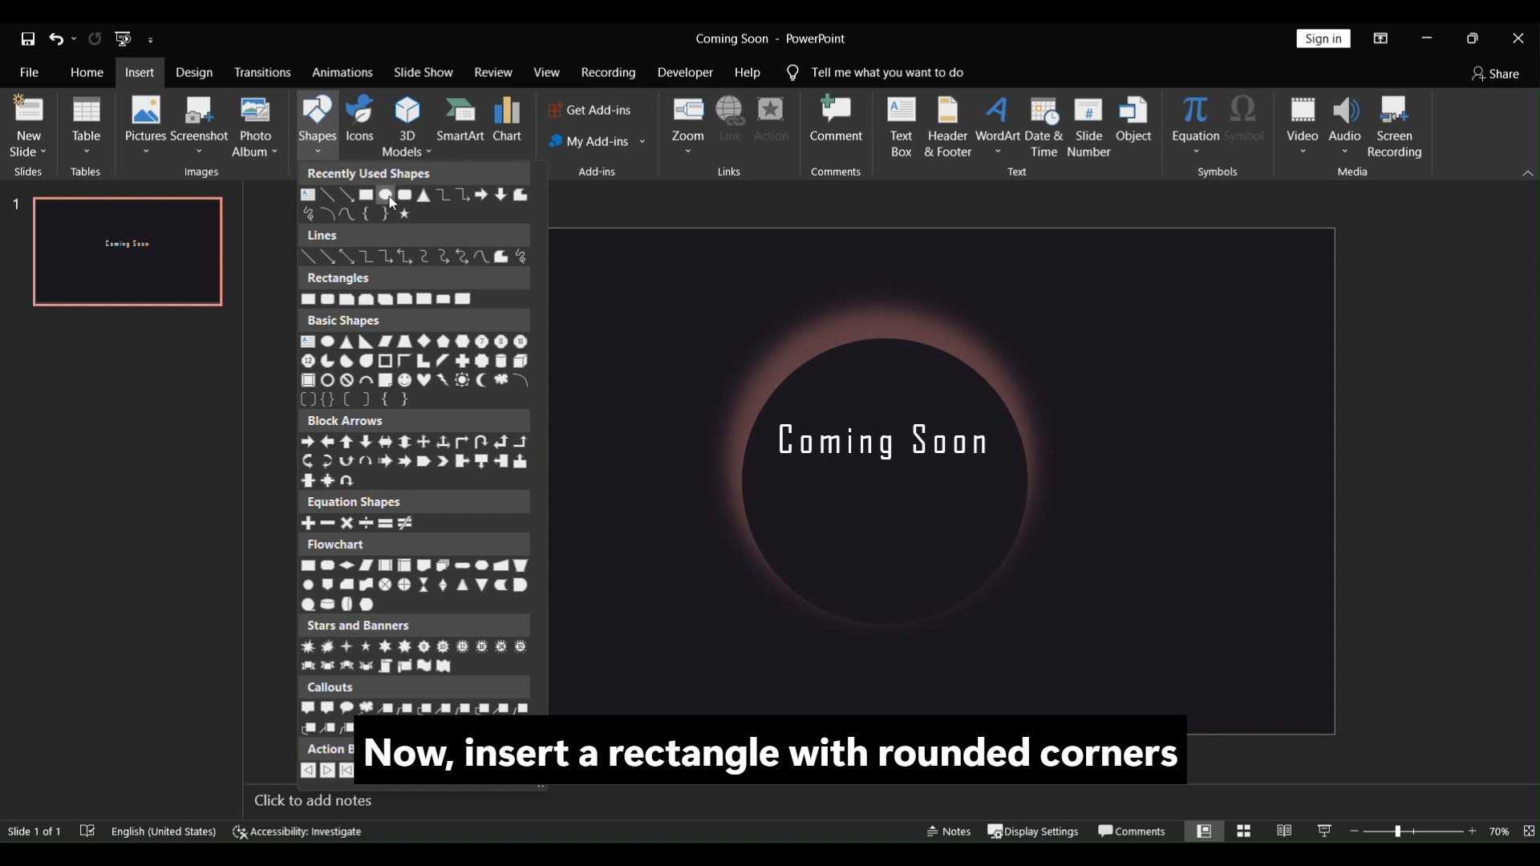
click(389, 198)
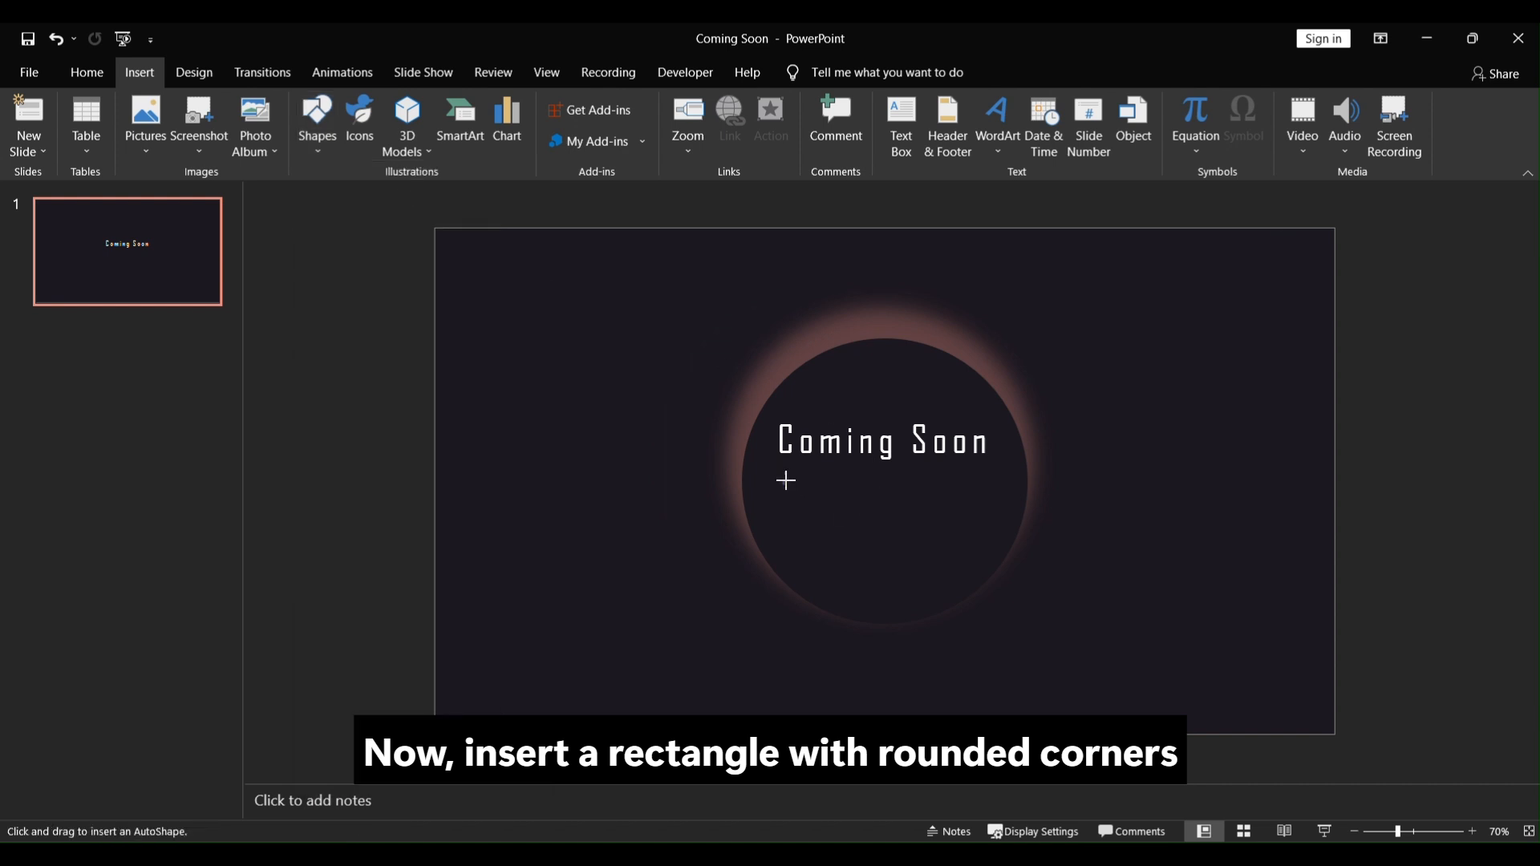
drag(786, 480, 987, 499)
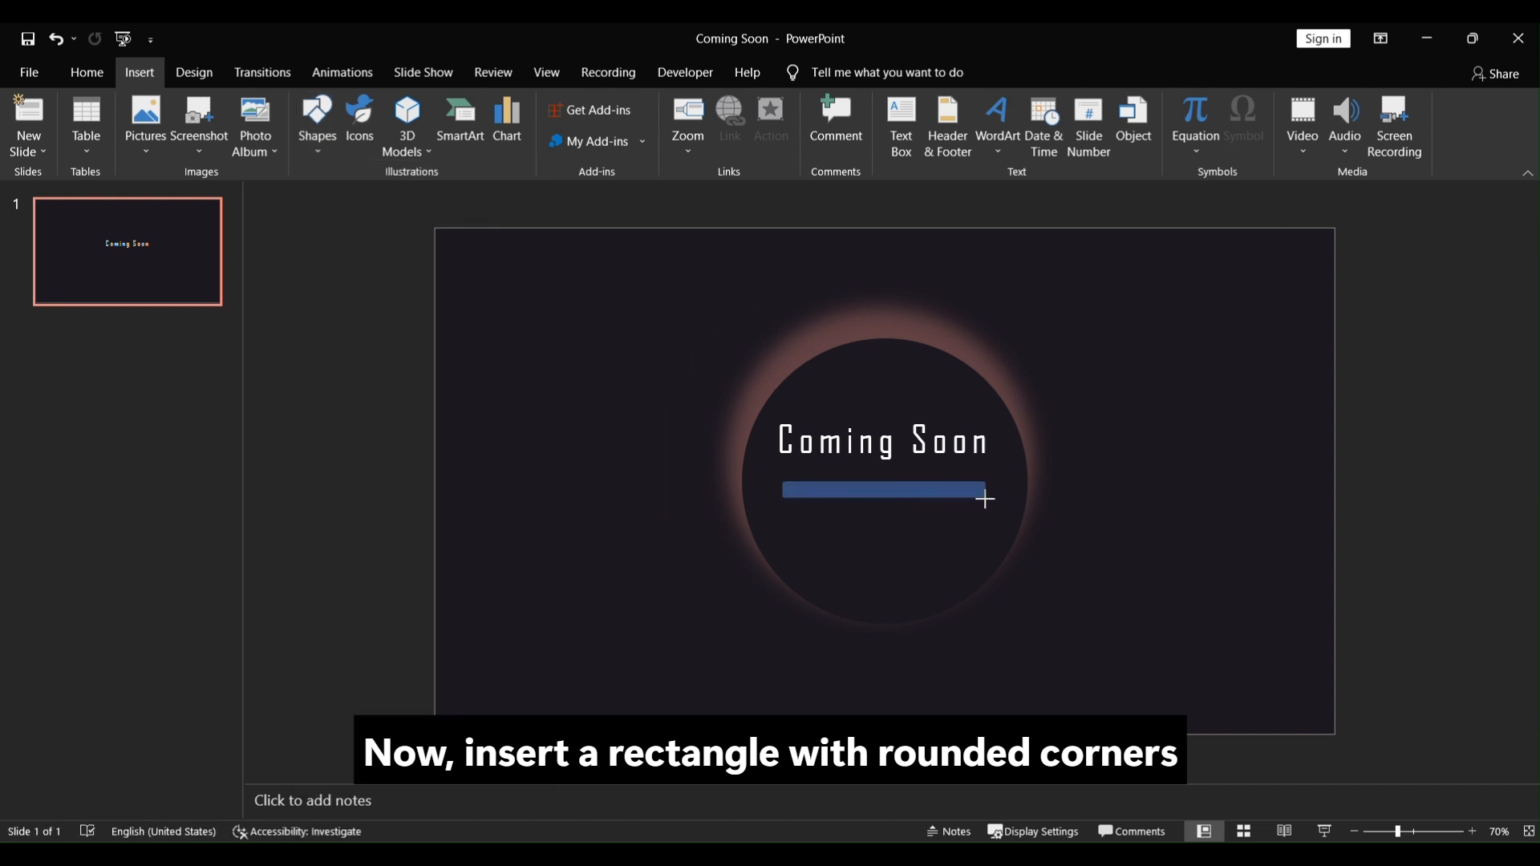
Step: Reduce the bar's height to about 0.17 in
click(1472, 831)
click(1472, 831)
drag(882, 491, 882, 482)
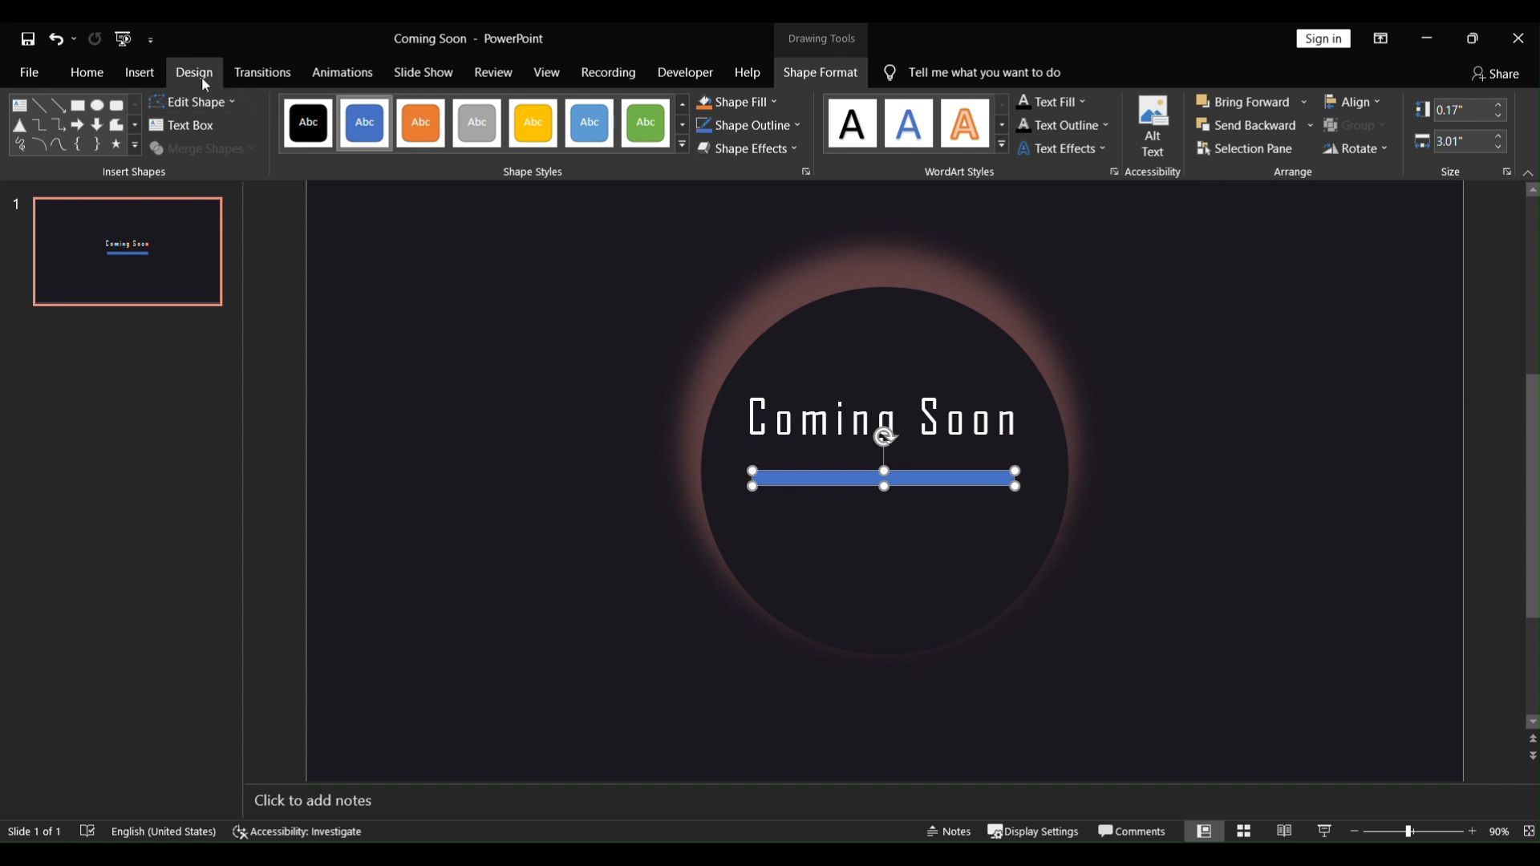
Step: Open the bar's Format Shape settings and give it a dark solid fill colour
right_click(966, 476)
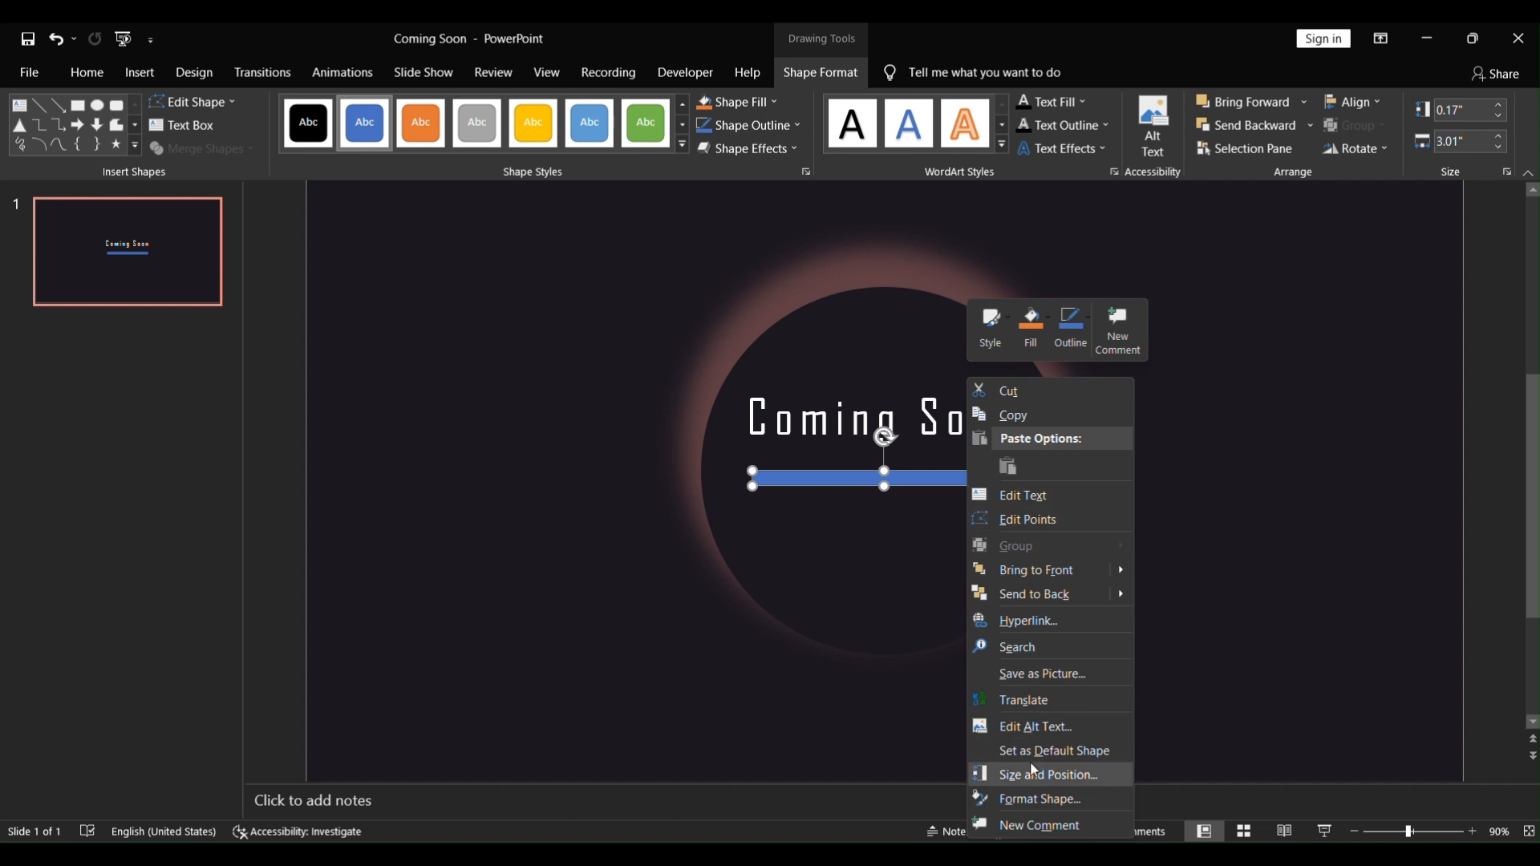
click(1033, 798)
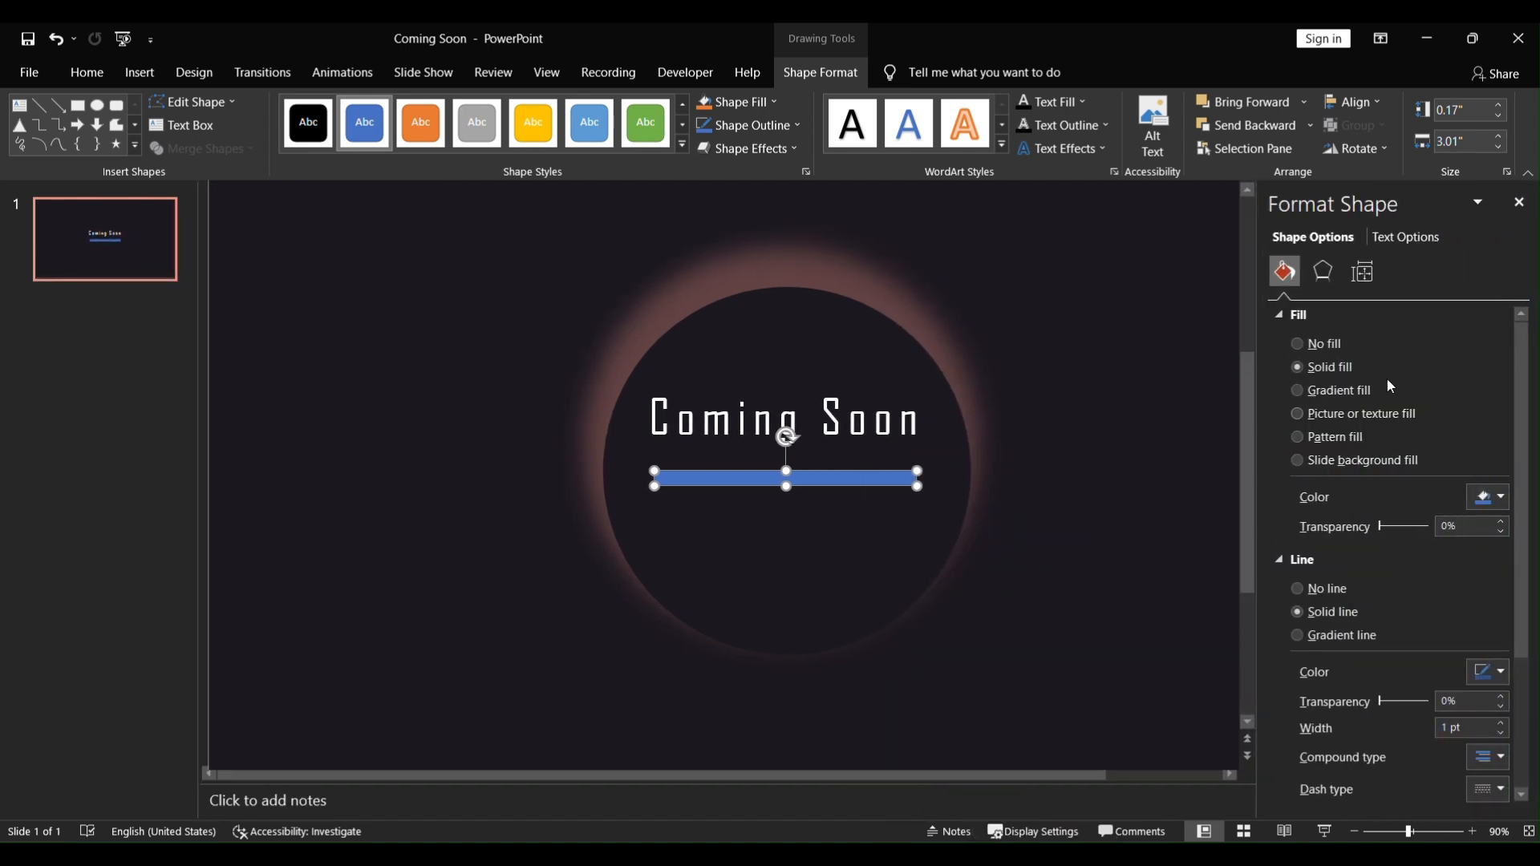
click(1489, 502)
click(1388, 611)
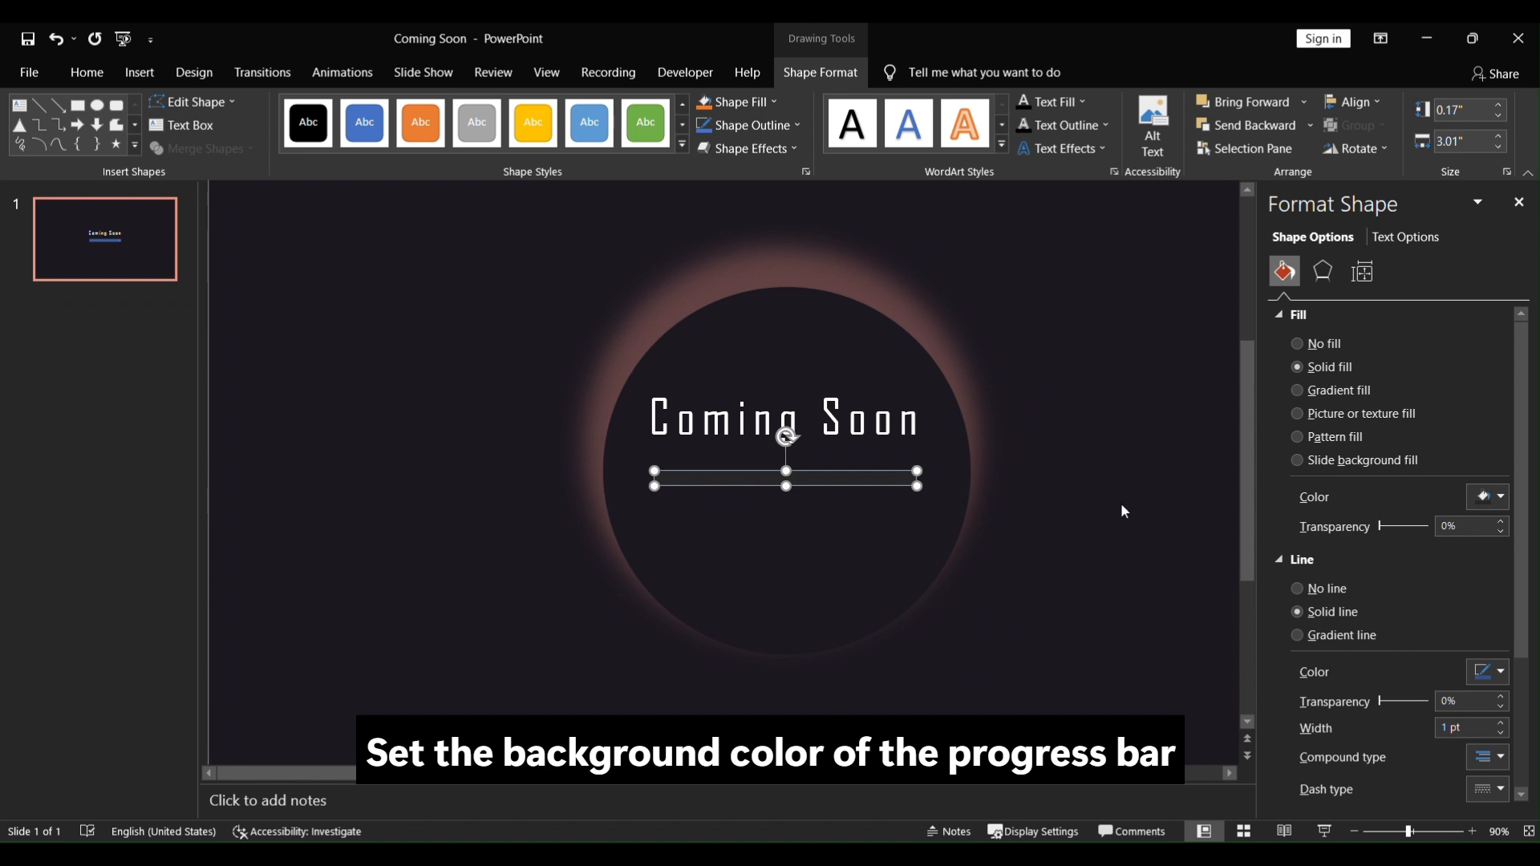
Step: Reselect the bar and change its fill to a different dark theme colour shade
click(1060, 471)
click(914, 477)
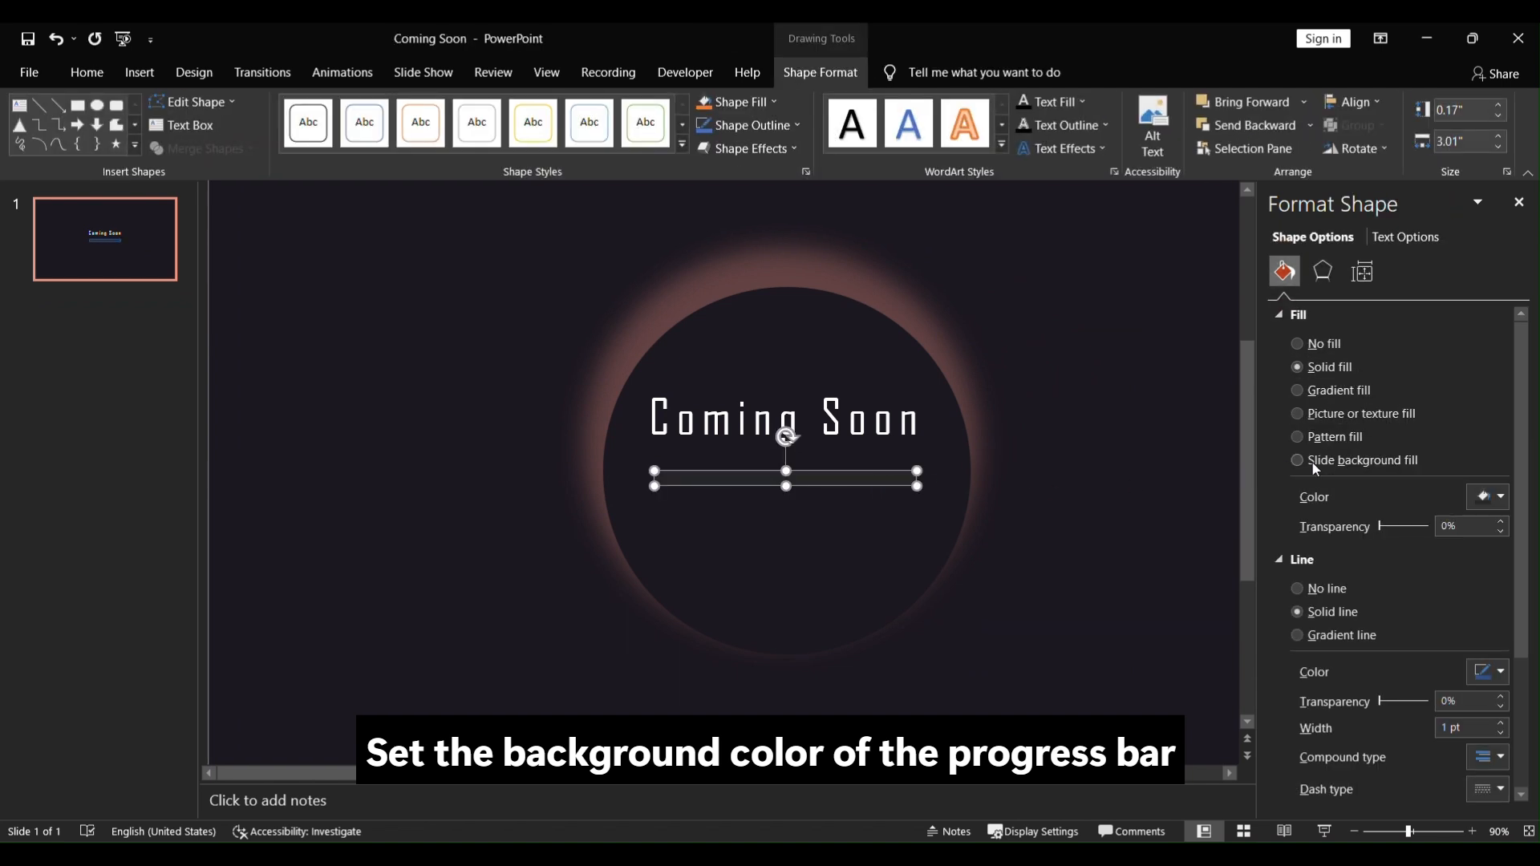
click(1484, 504)
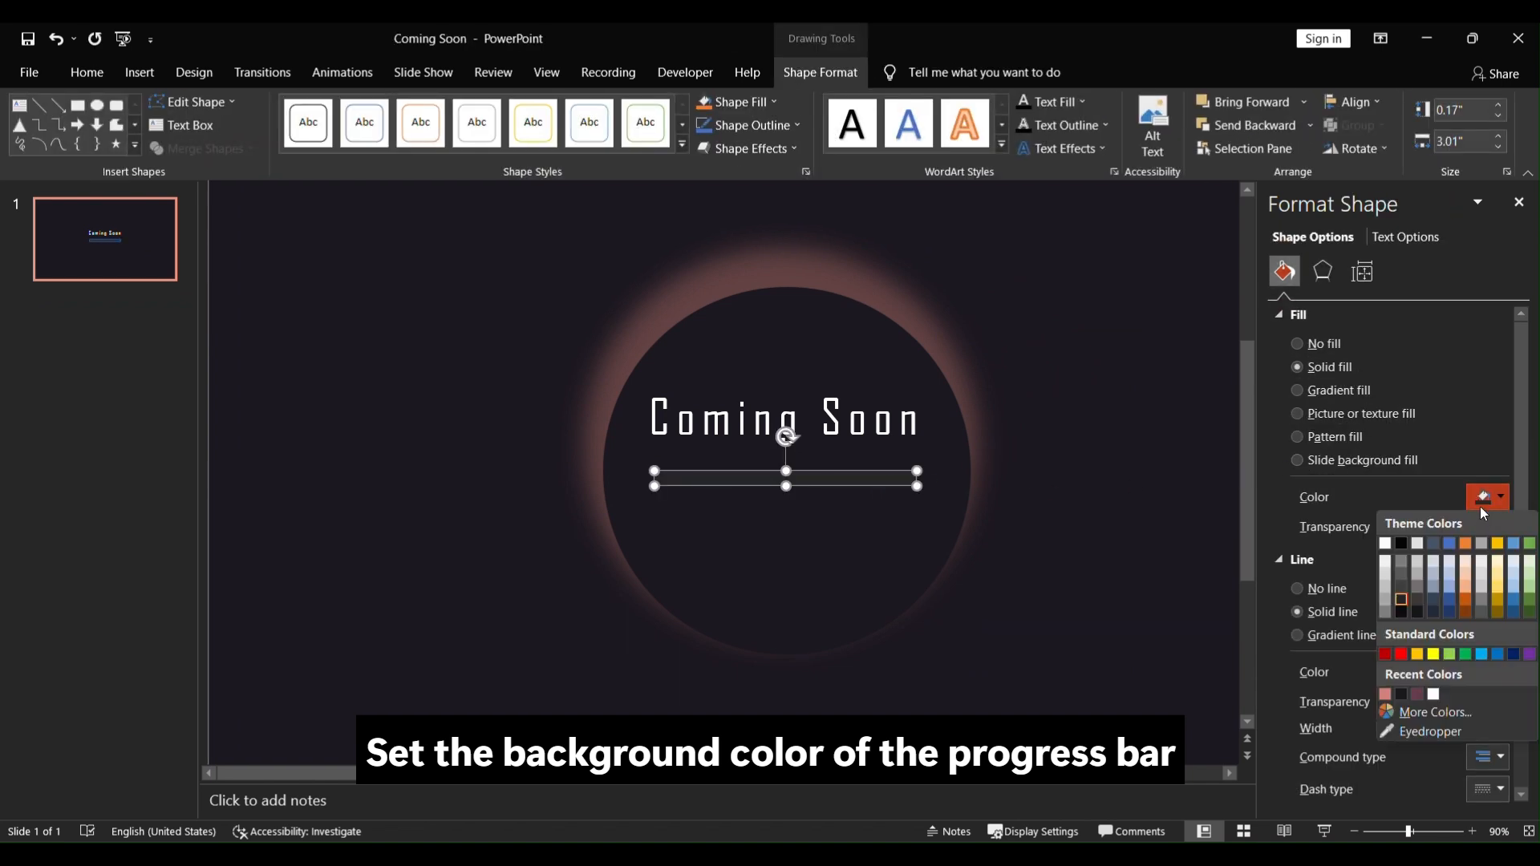
click(1404, 611)
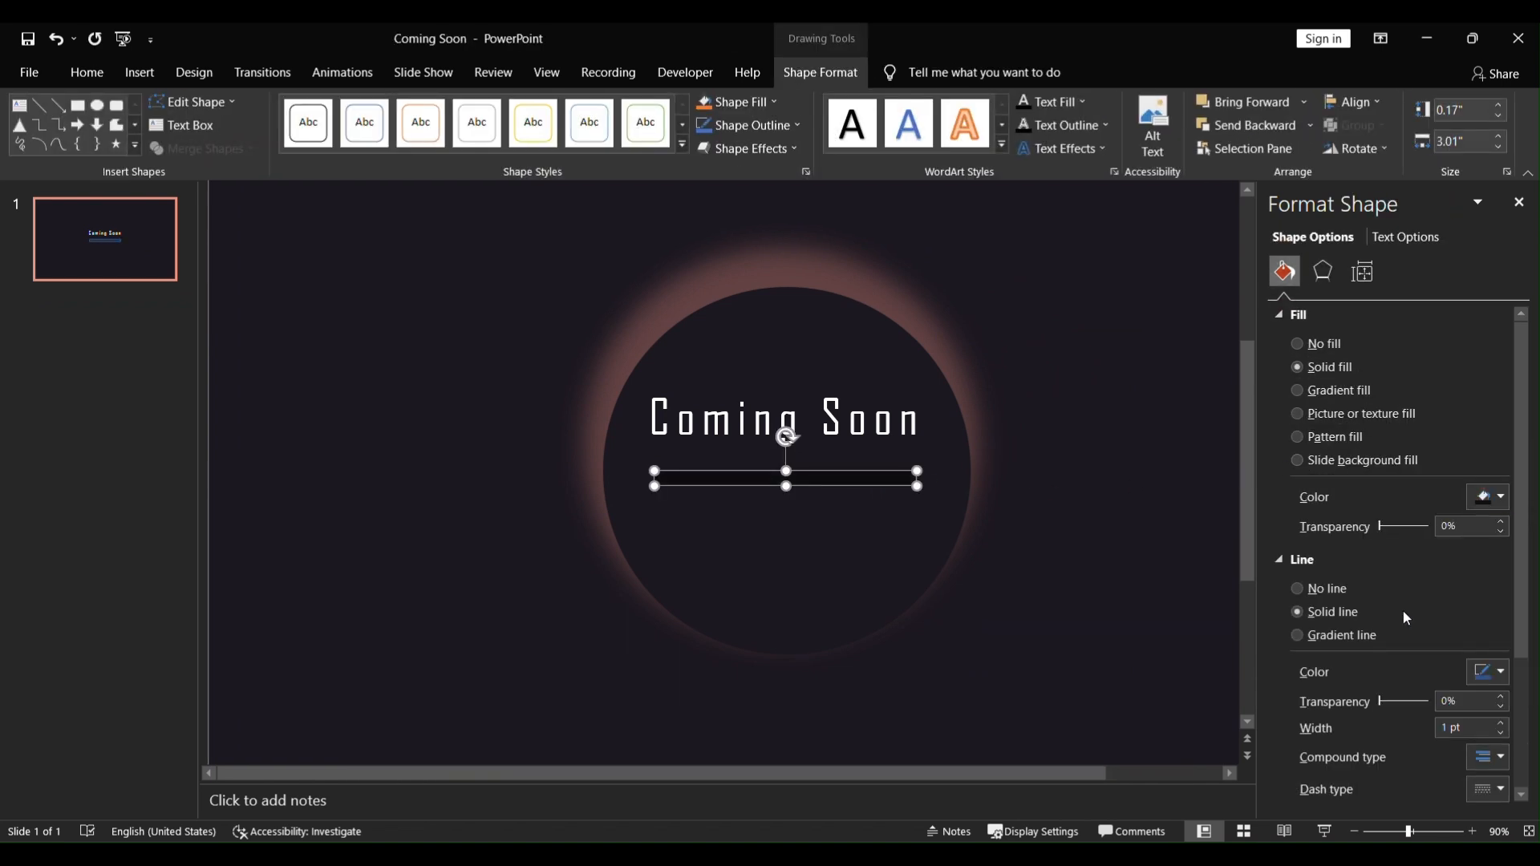
Step: Remove the bar's outline by setting its line to No line
click(1327, 588)
click(1087, 494)
click(903, 475)
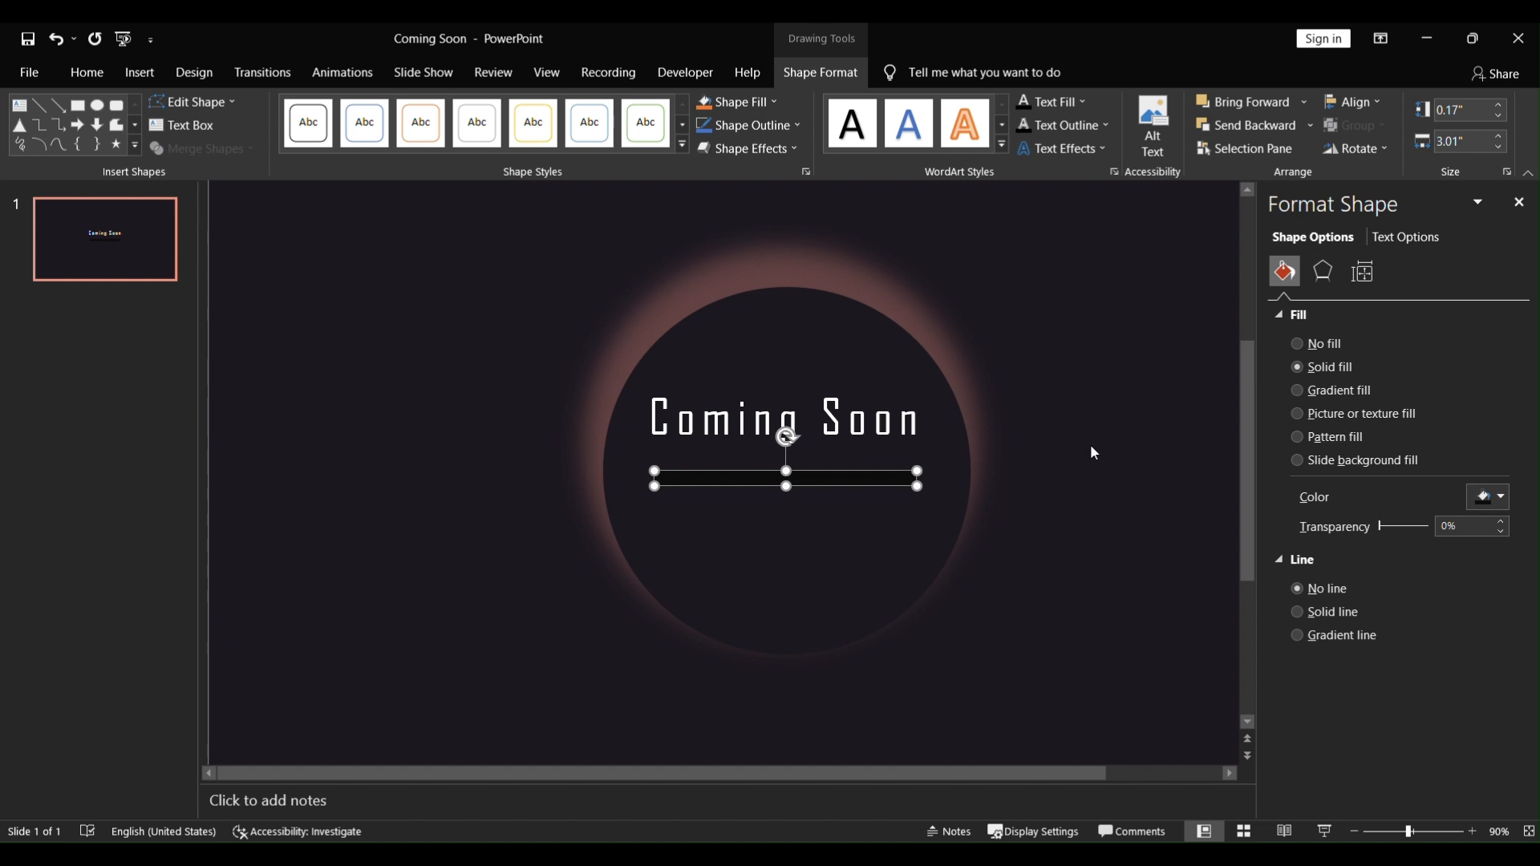
Step: Duplicate the bar on top of the original and fill the copy with the recent pinkish colour
drag(839, 492, 831, 481)
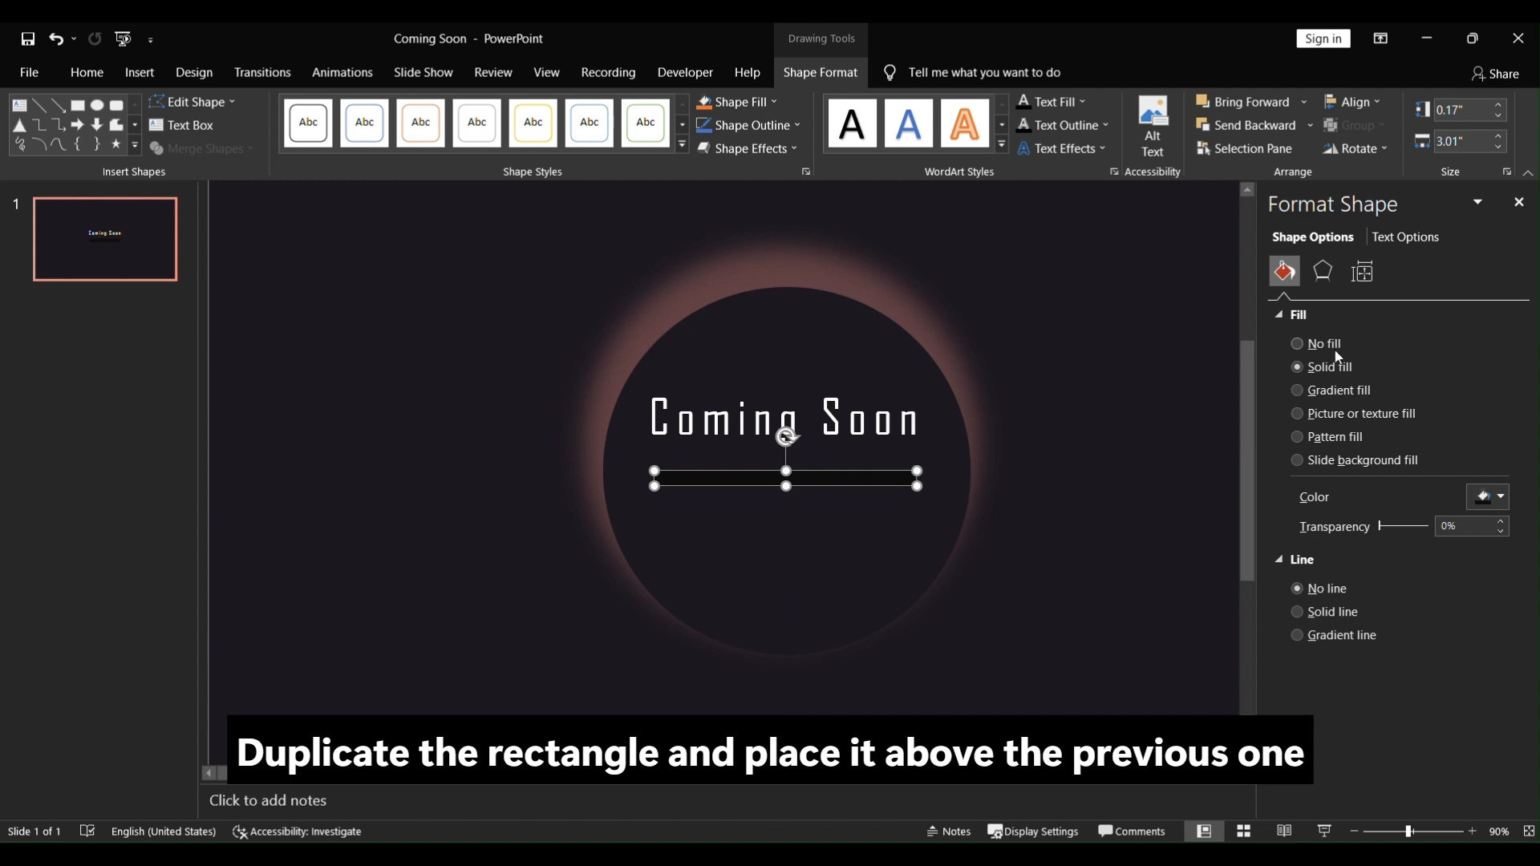
click(1500, 496)
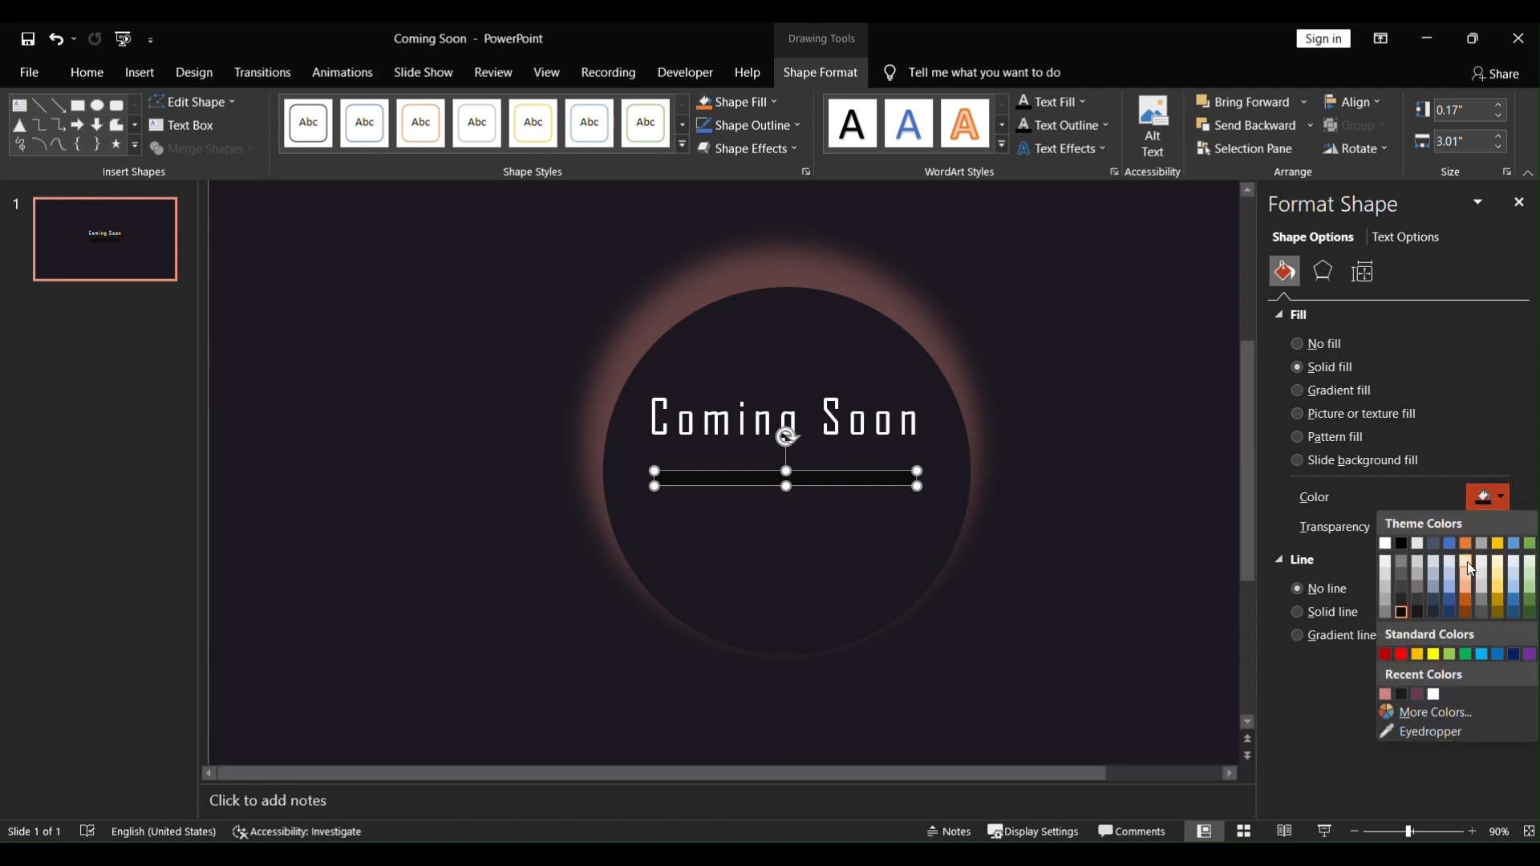
click(1417, 694)
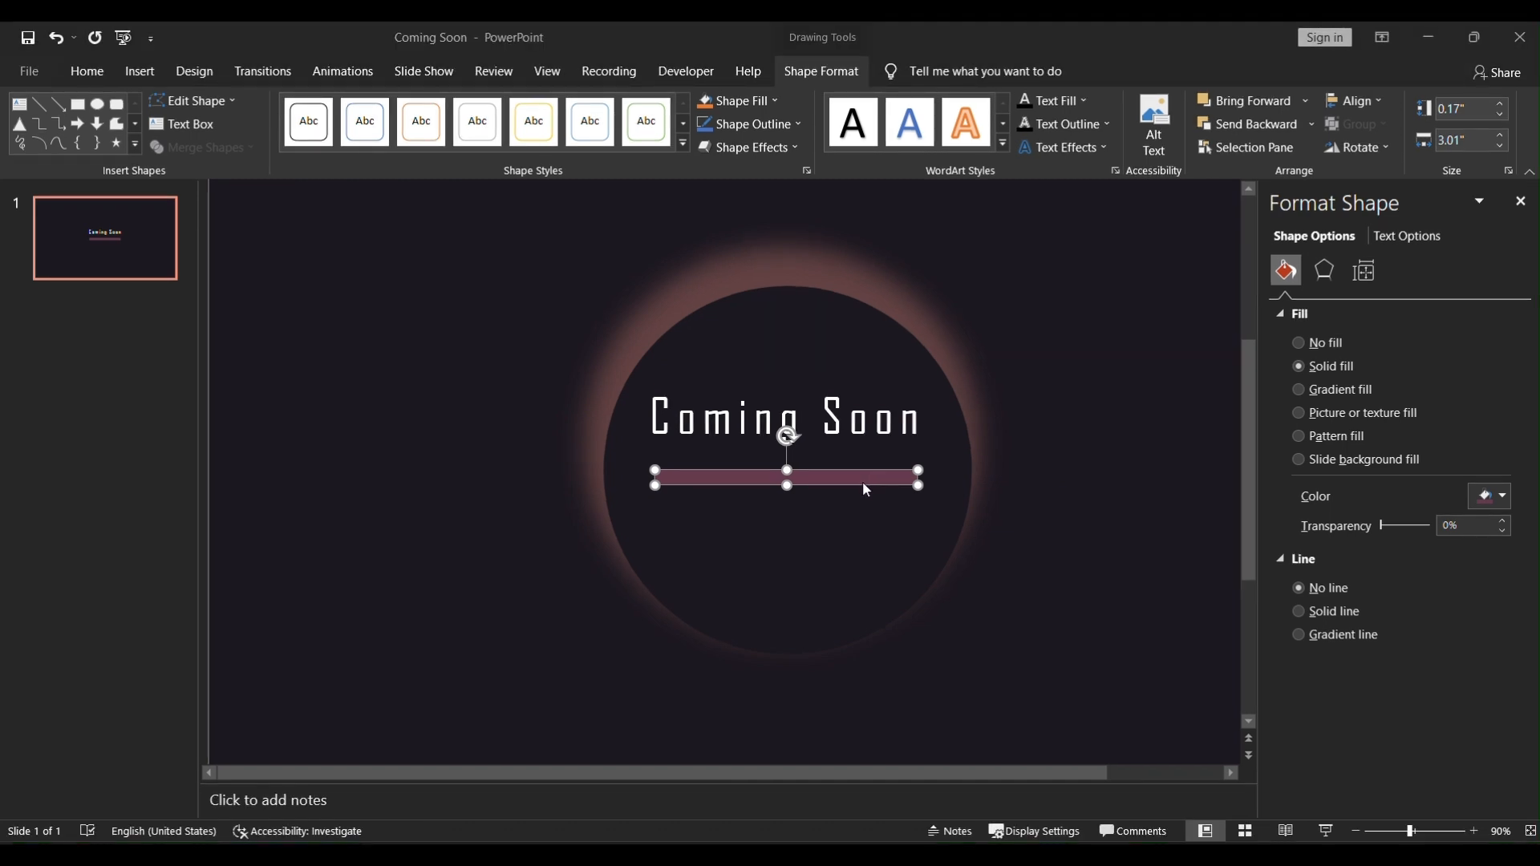
Step: Align the pink duplicate bar exactly over the dark original bar
drag(851, 471, 858, 473)
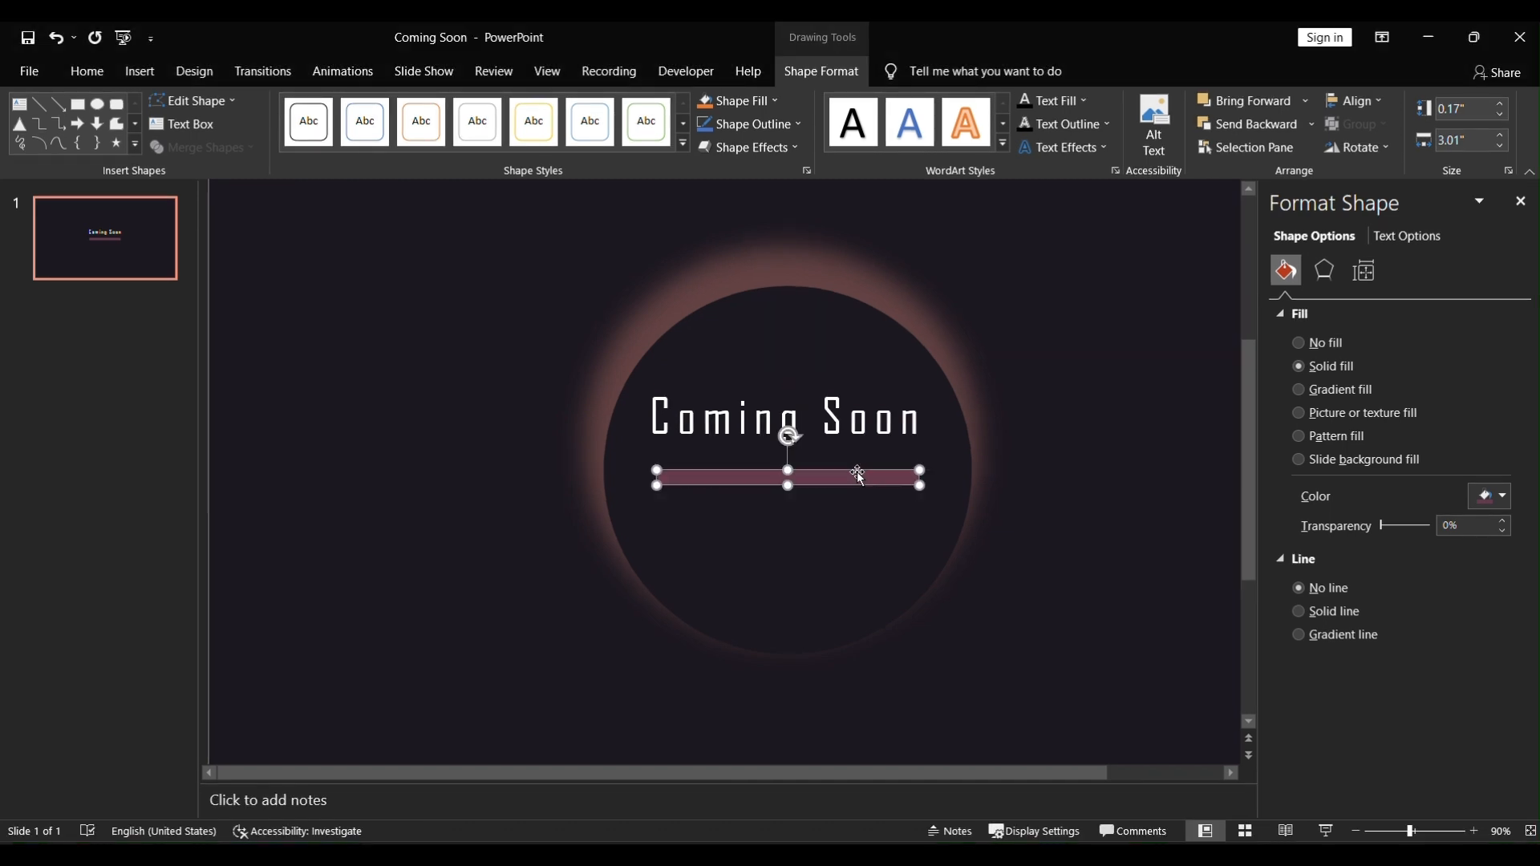
click(1090, 472)
click(782, 477)
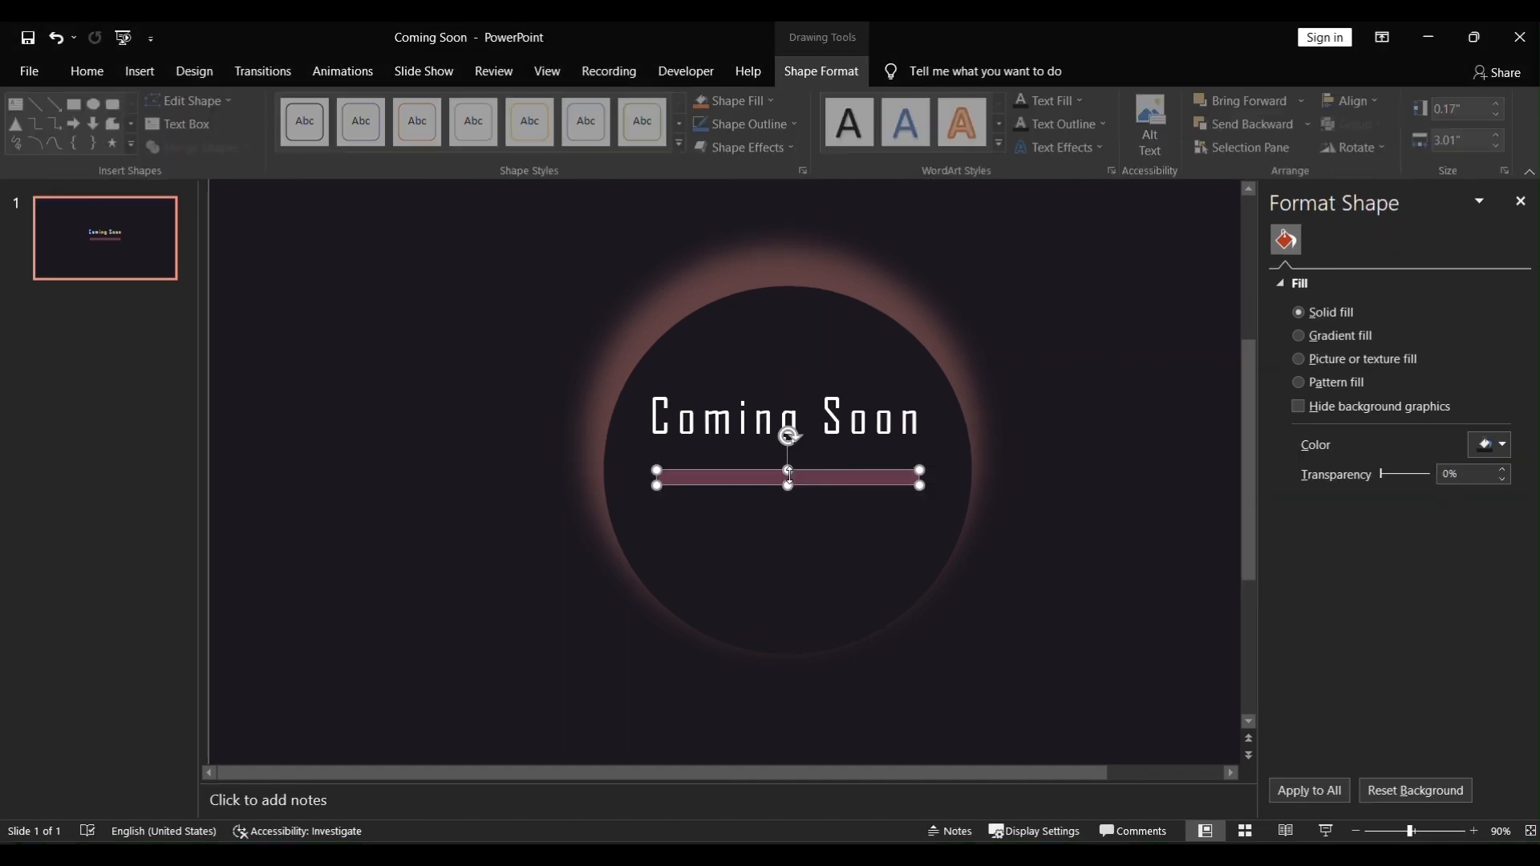
Step: Apply a Wipe animation from the left to the pink bar and set its duration to 09.00 seconds
click(358, 72)
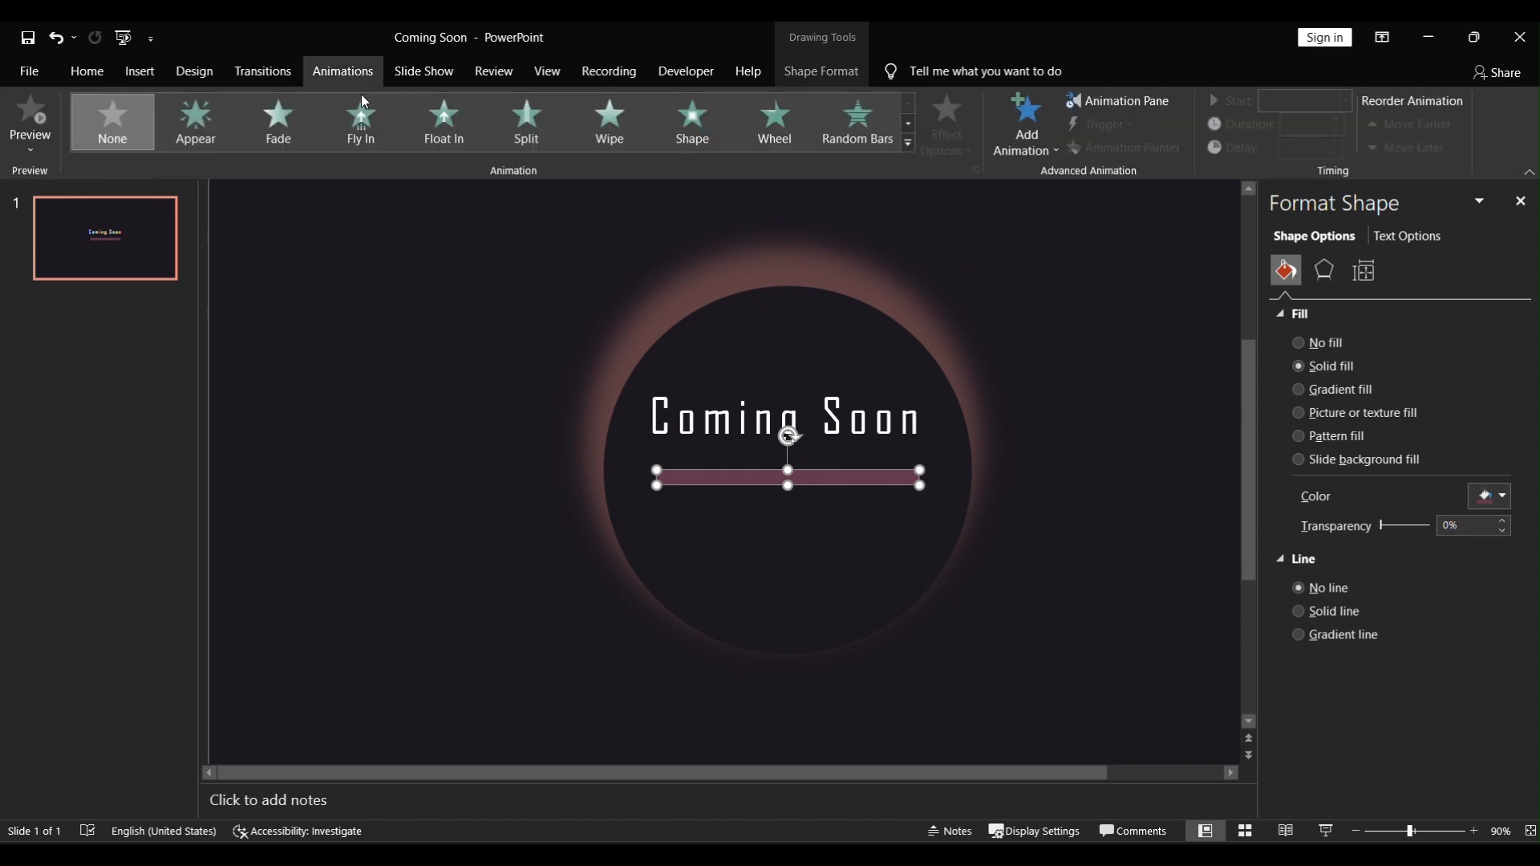
click(908, 124)
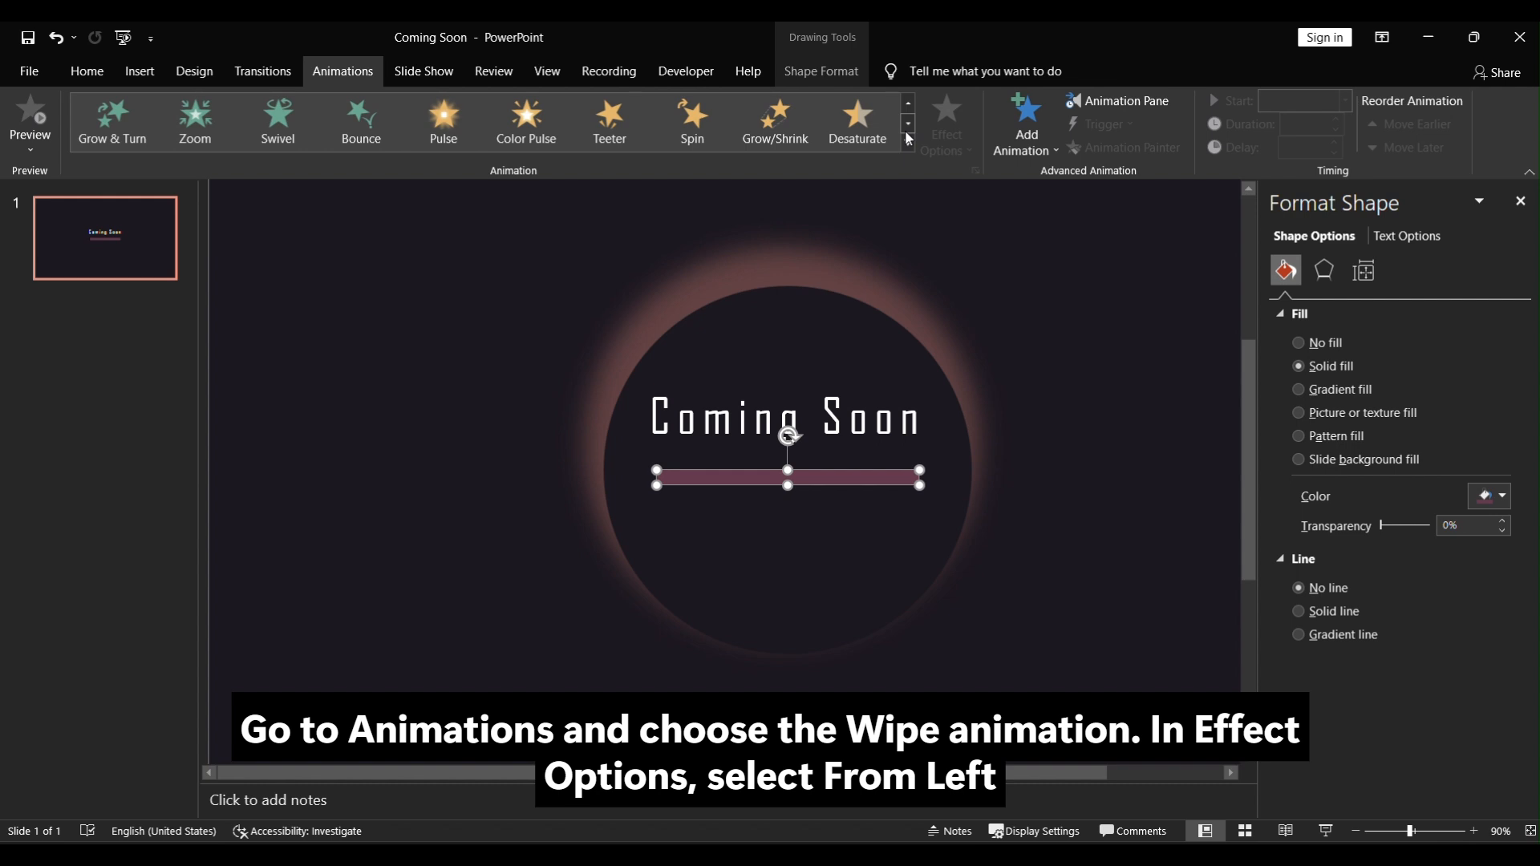
click(906, 108)
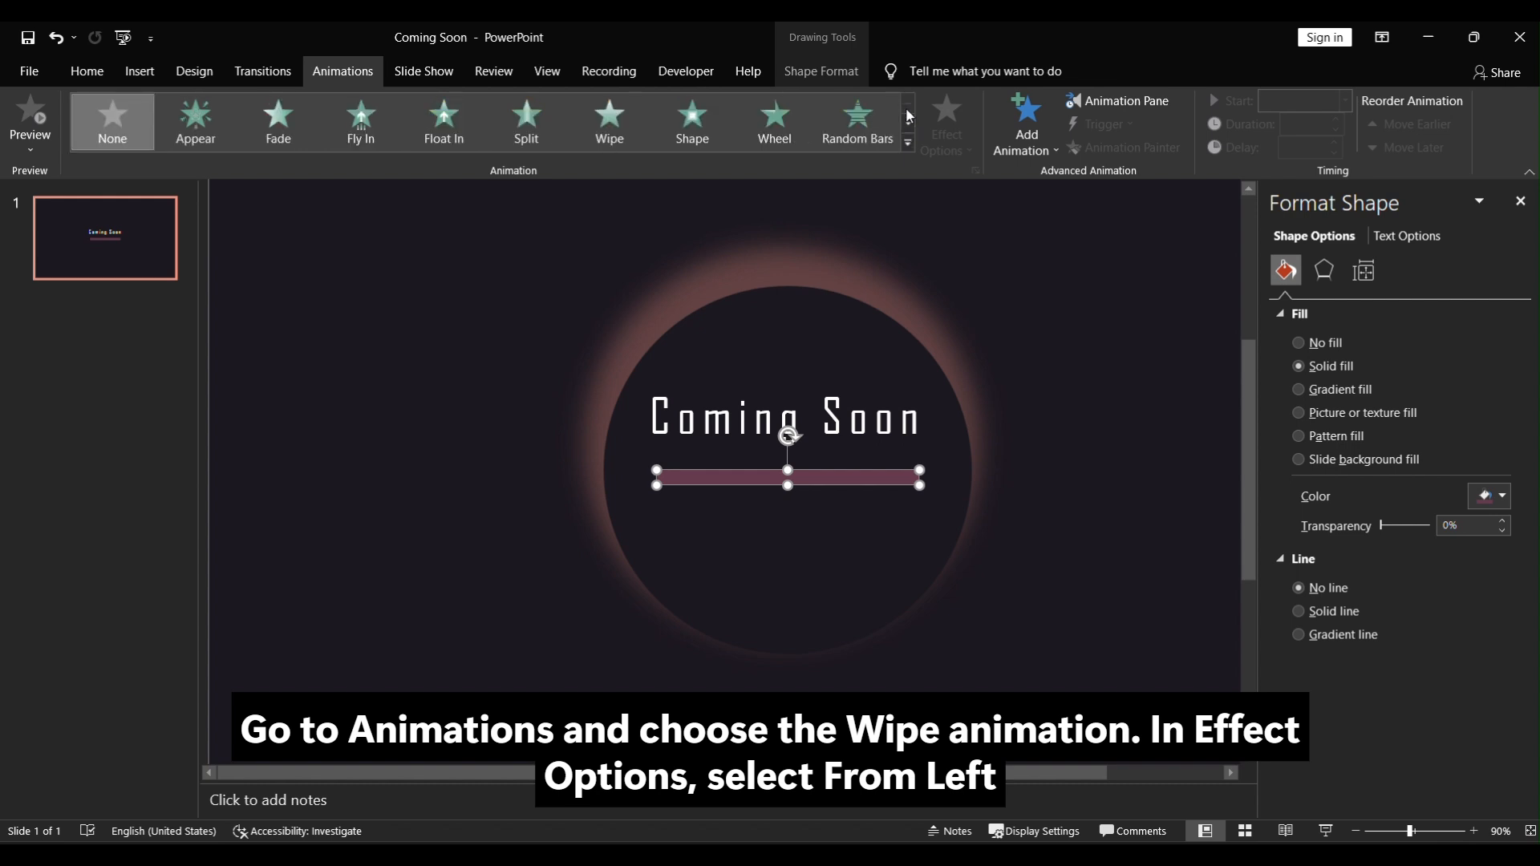
click(608, 120)
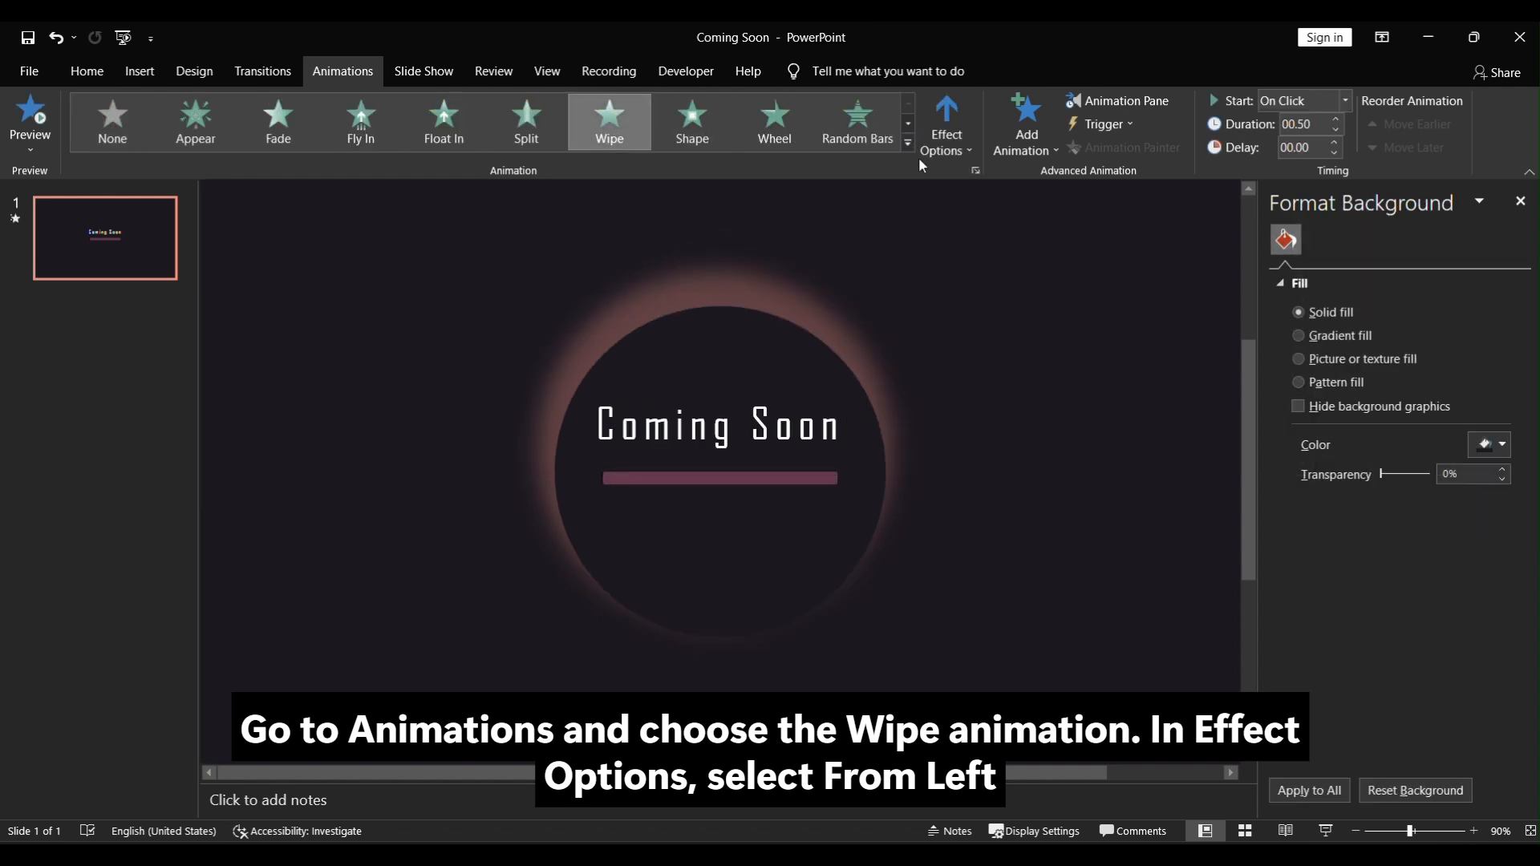
click(949, 151)
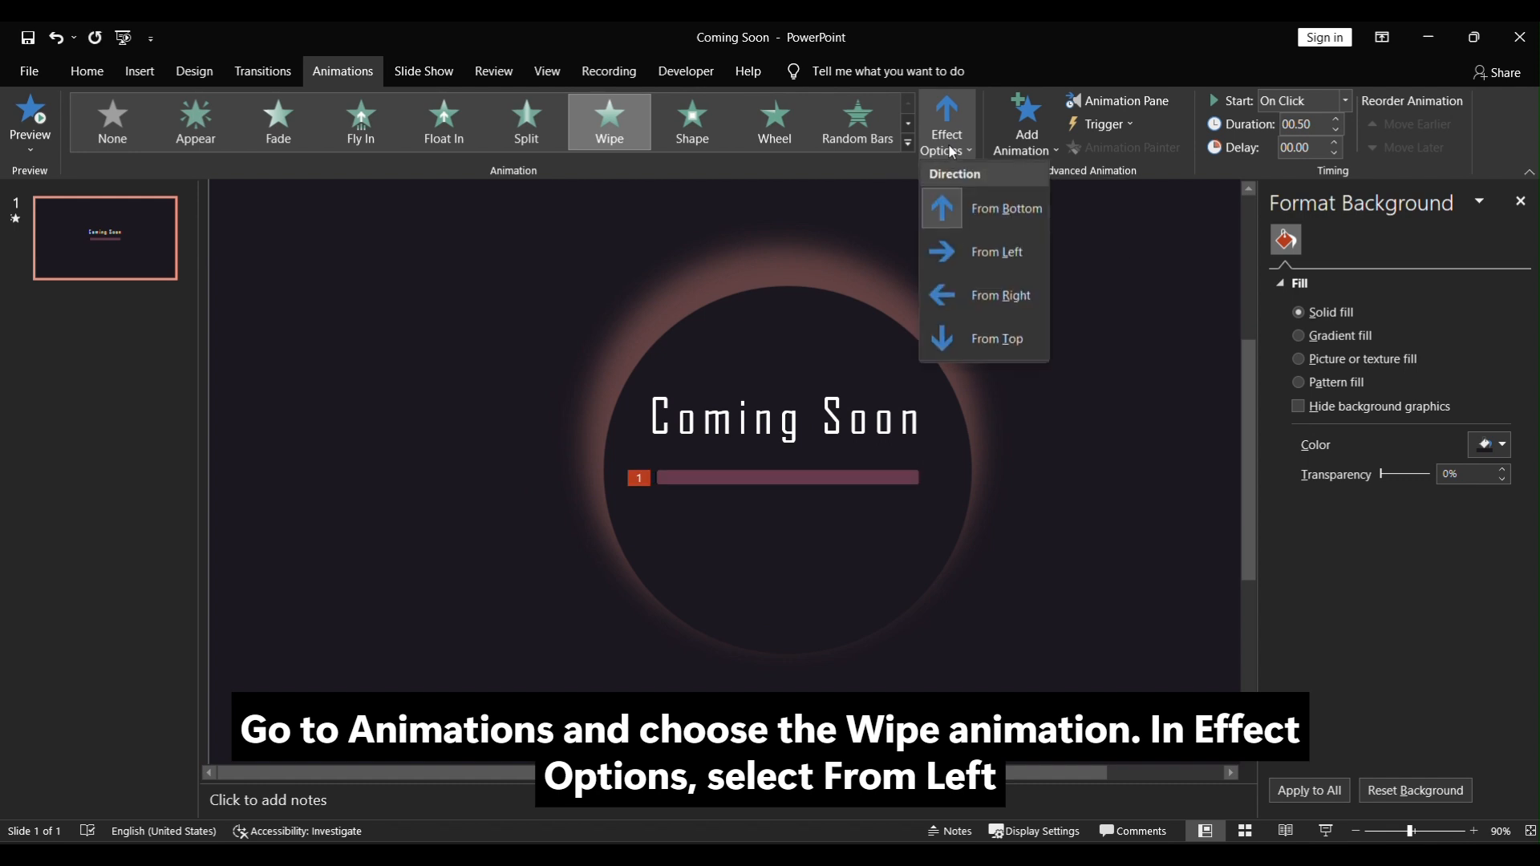
click(975, 256)
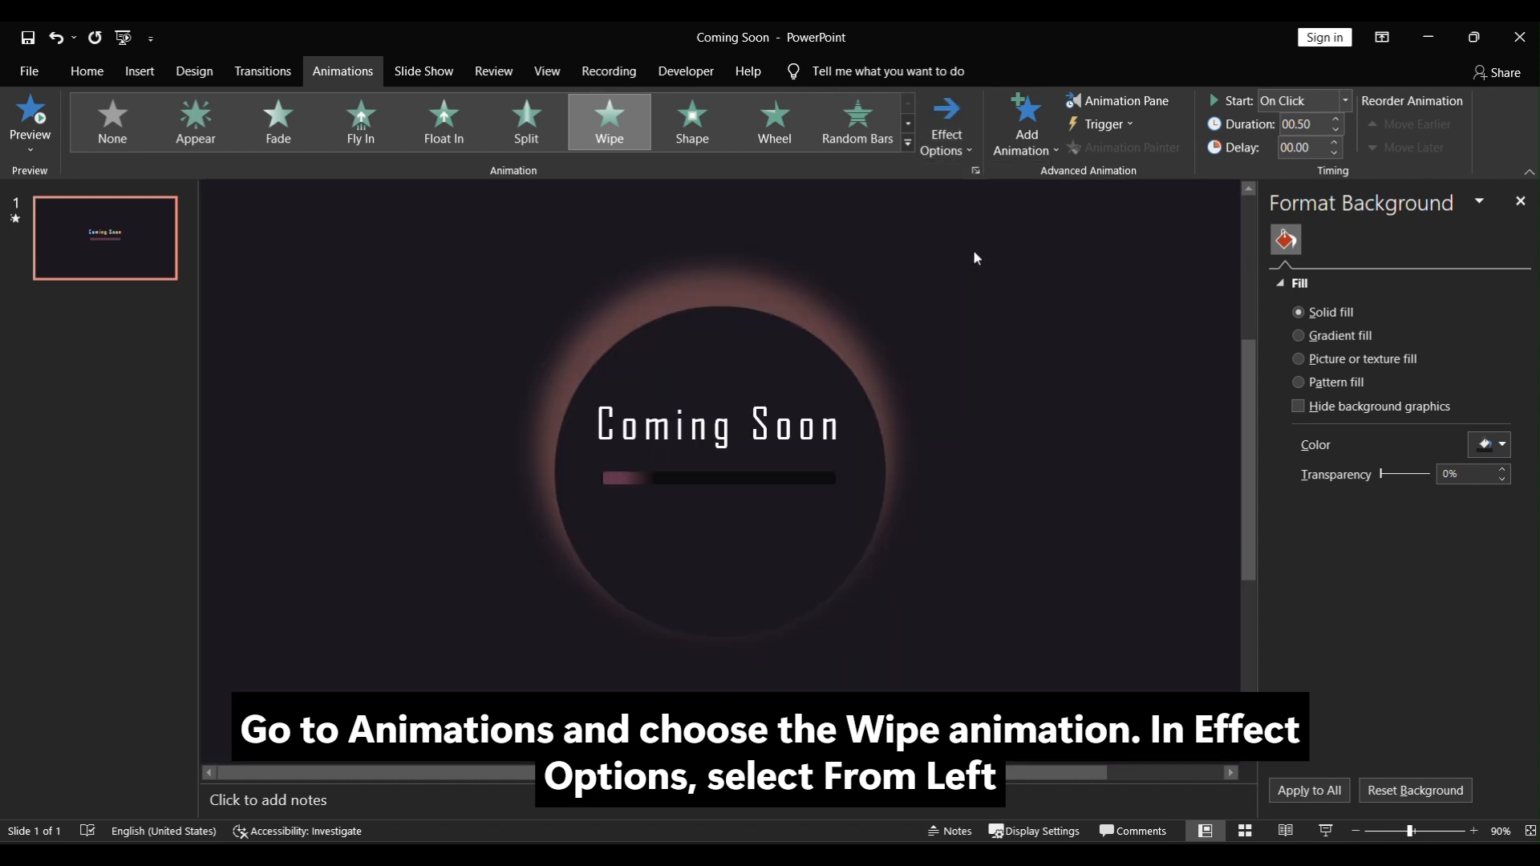
click(1335, 119)
click(1335, 119)
click(1335, 119)
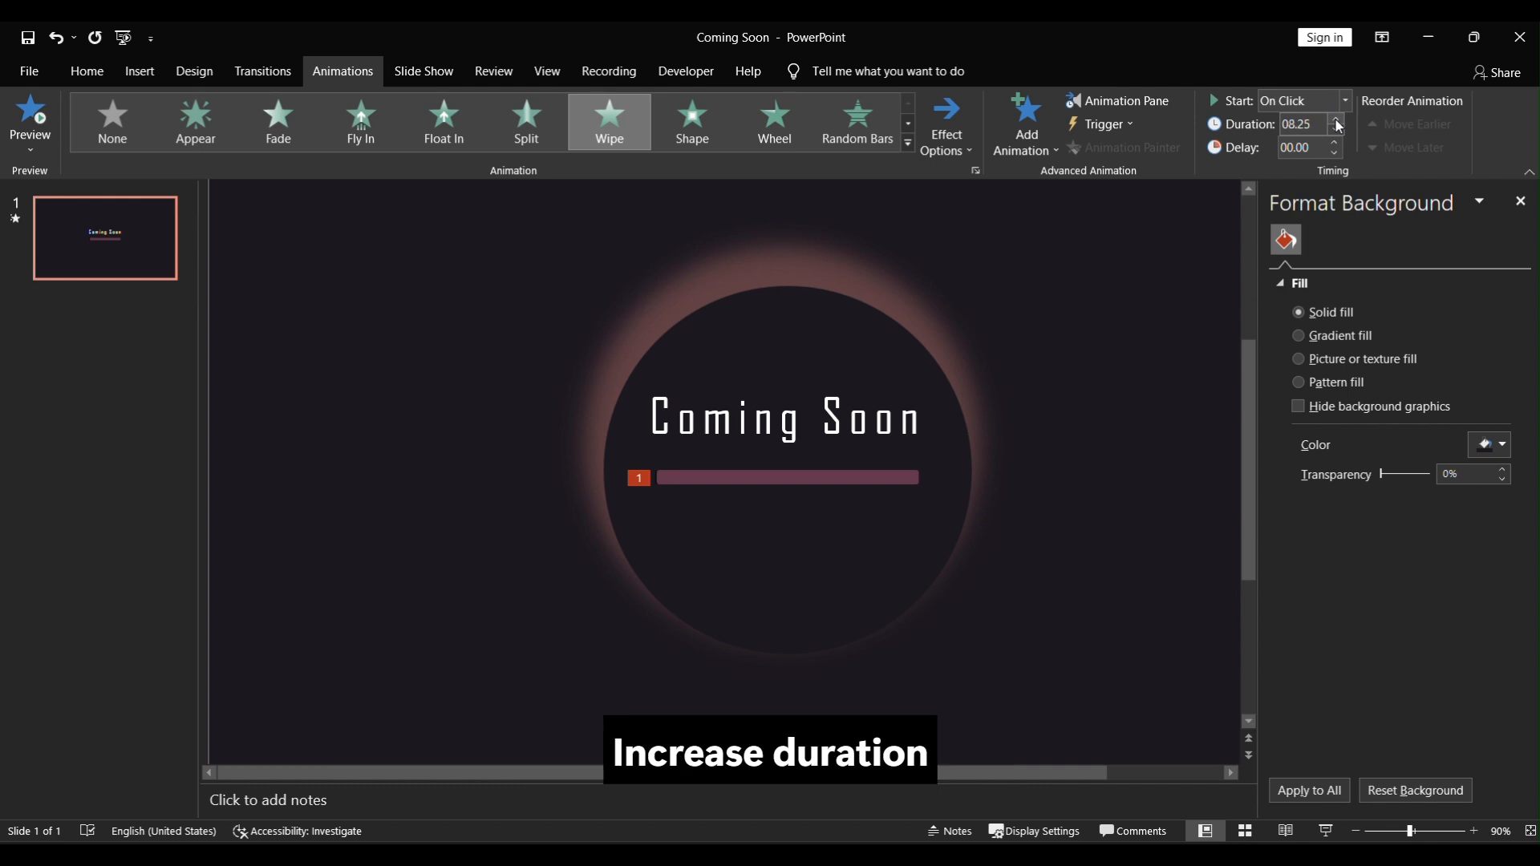
click(1335, 119)
click(1336, 119)
click(1335, 119)
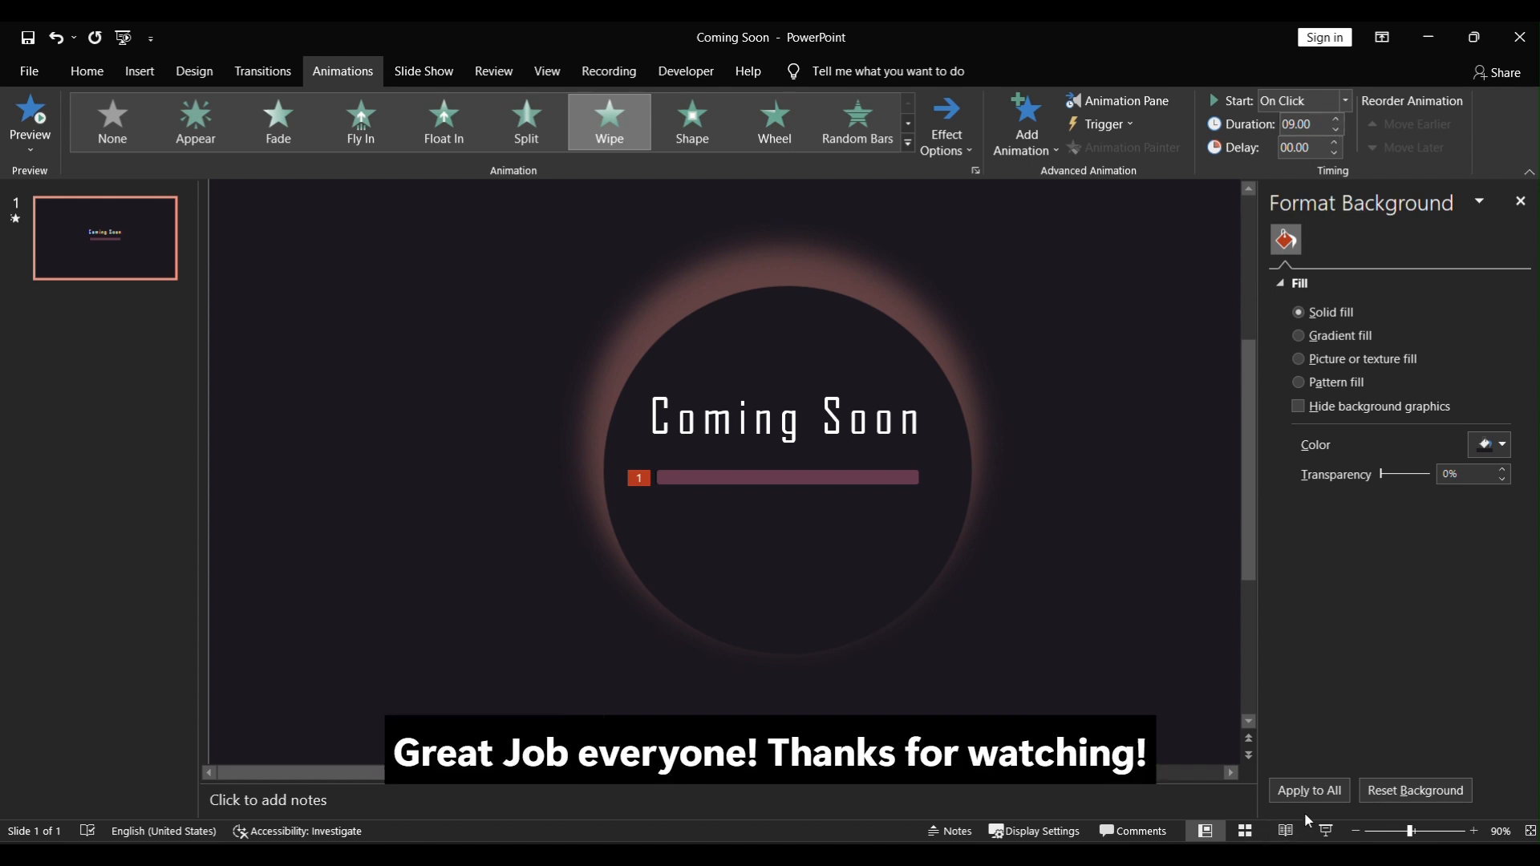
Step: Start the slide show from the current slide to preview the progress bar
click(1326, 830)
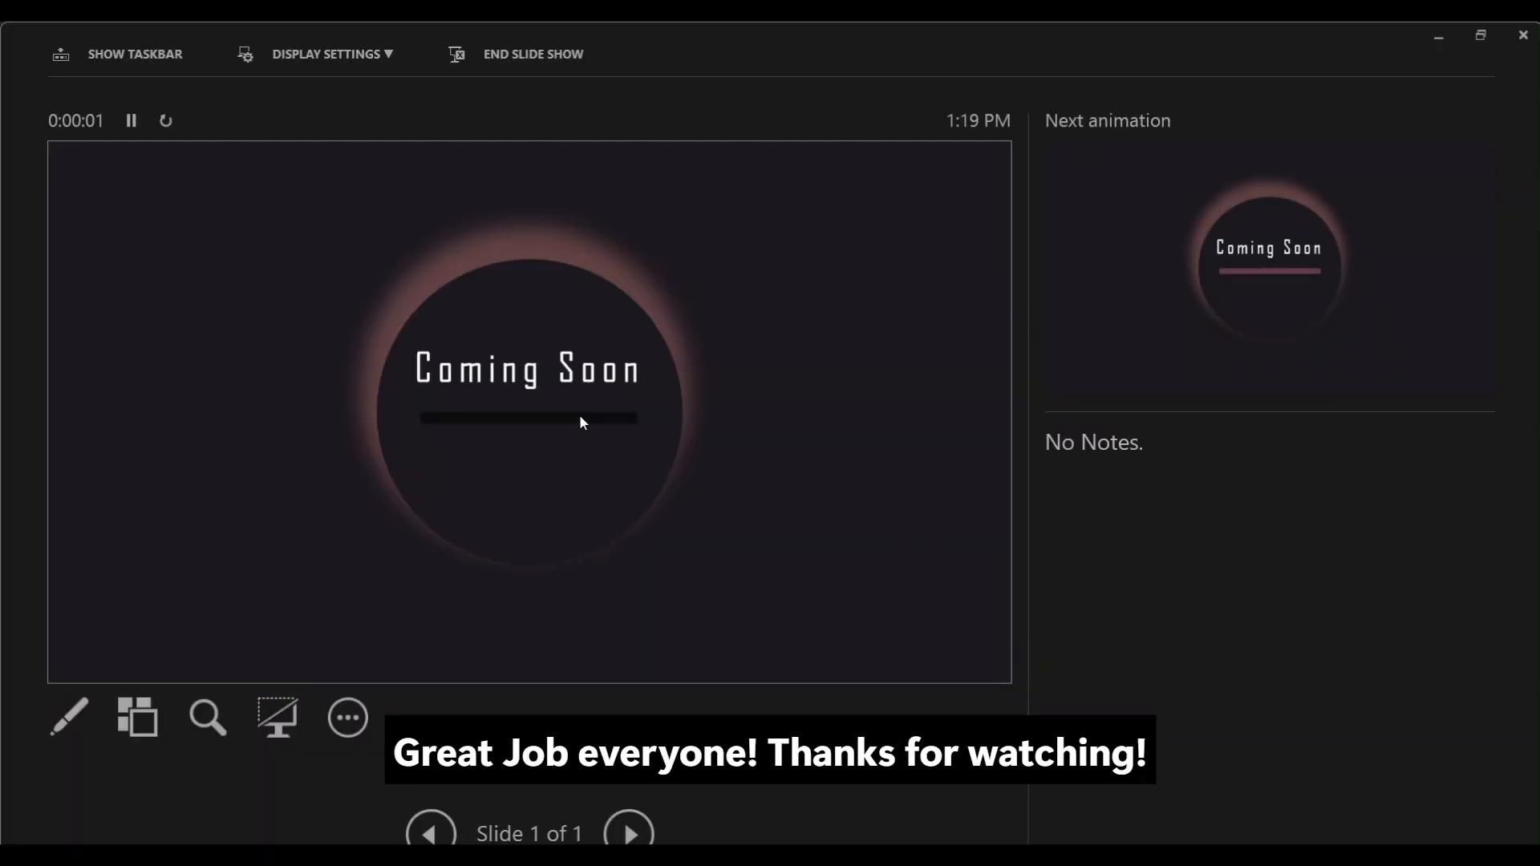